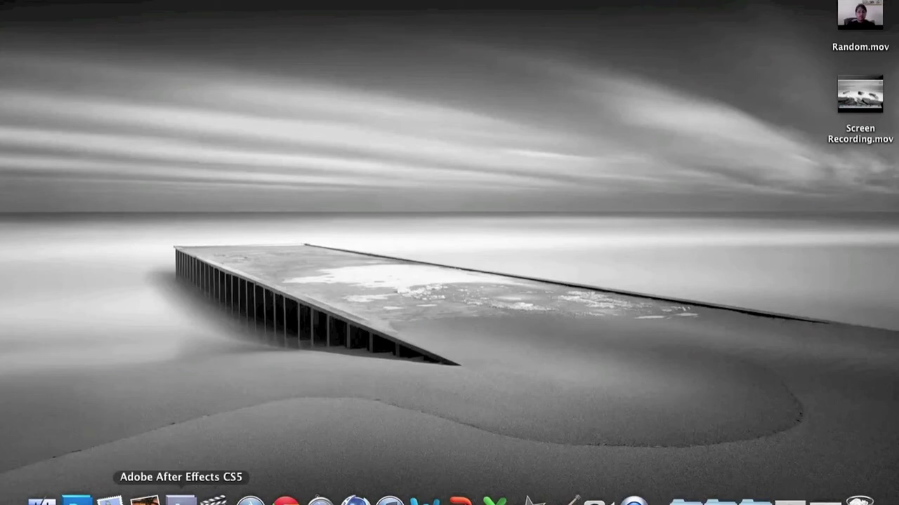
# - Open Adobe After Effects CS5
pyautogui.click(182, 500)
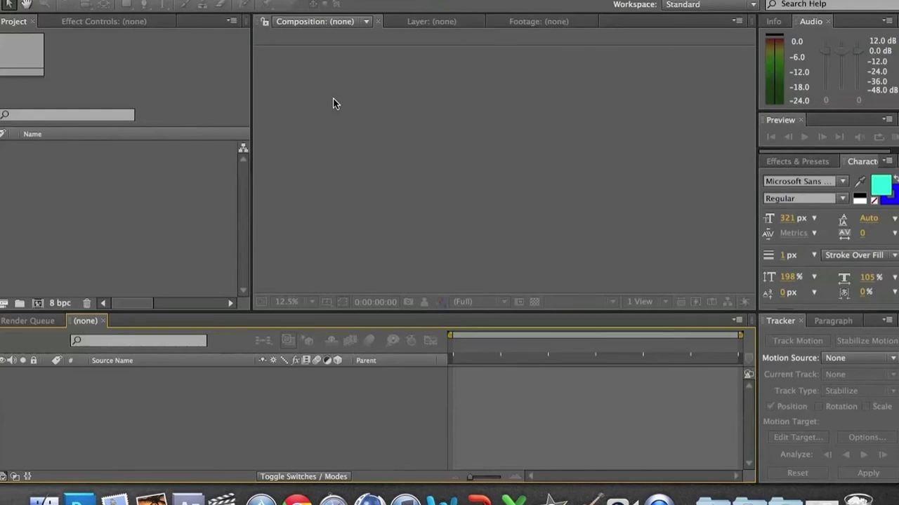
pyautogui.click(135, 178)
pyautogui.click(437, 72)
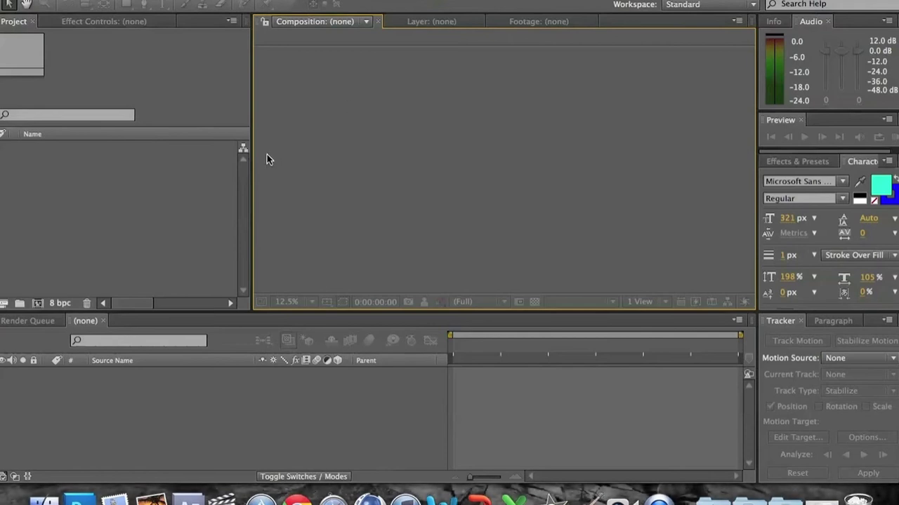
# - Start a new composition using the HDV/HDTV 720 29.97 preset
pyautogui.click(39, 303)
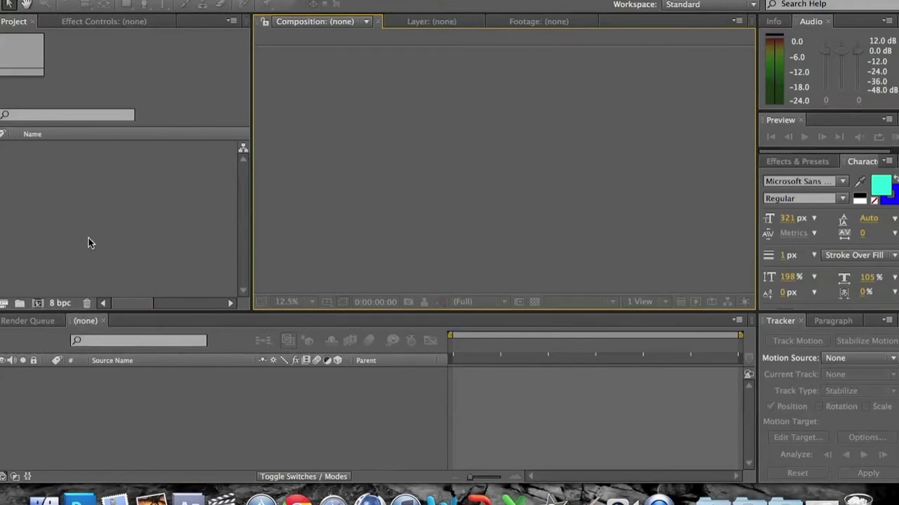
pyautogui.click(208, 1)
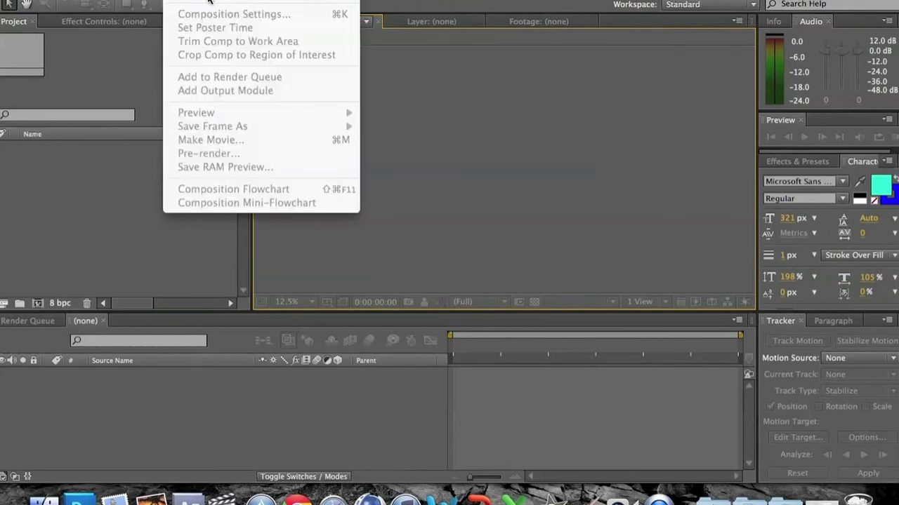
pyautogui.click(80, 181)
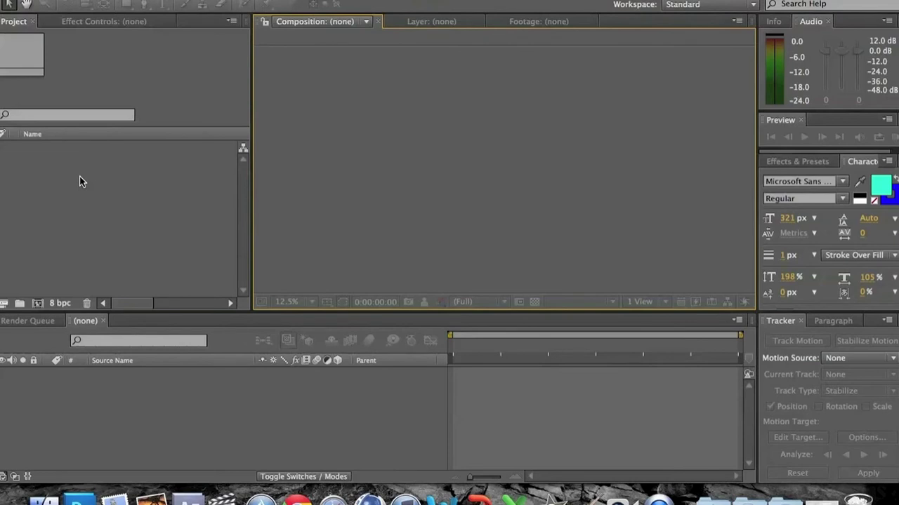
pyautogui.press('super+n')
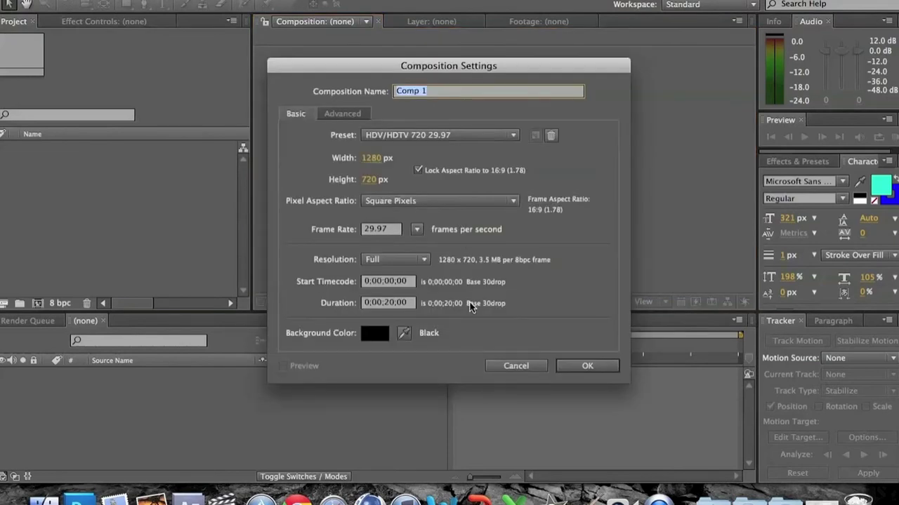
pyautogui.click(455, 137)
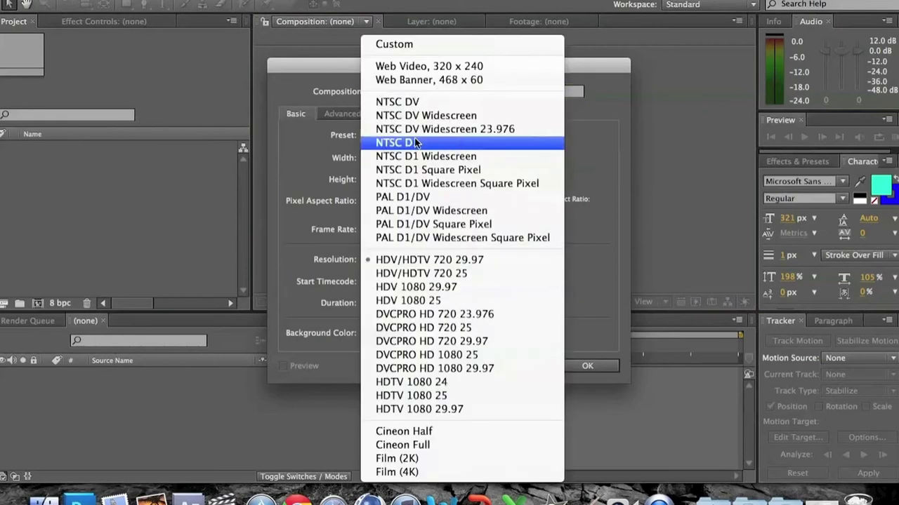
pyautogui.click(335, 184)
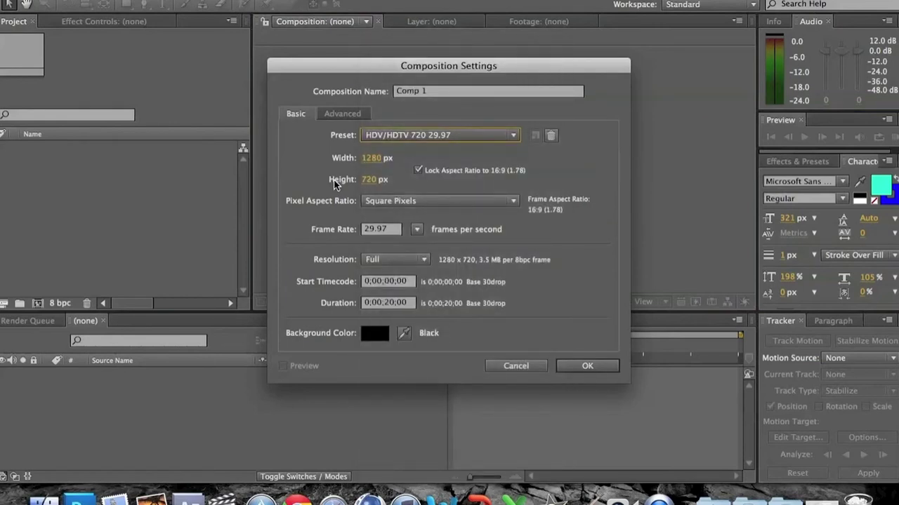
pyautogui.click(413, 140)
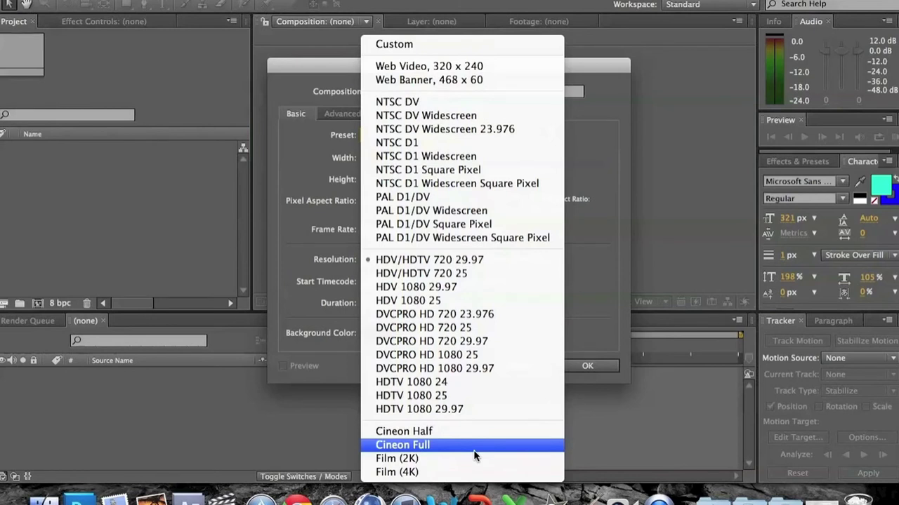
pyautogui.click(435, 257)
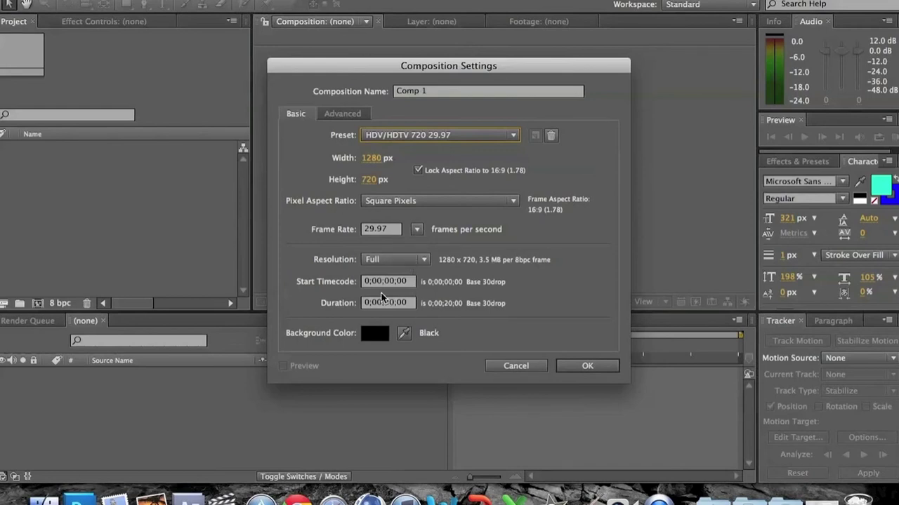
# - Set the new composition's duration to 0;10;00;00 and create it
pyautogui.click(398, 303)
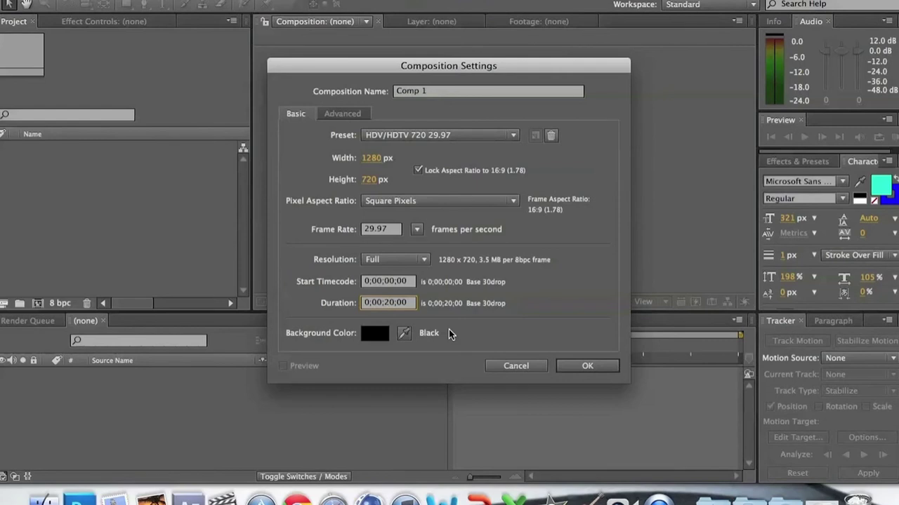
pyautogui.press('BackSpace')
pyautogui.write('0')
pyautogui.press('BackSpace')
pyautogui.press('BackSpace')
pyautogui.write('10')
pyautogui.click(587, 366)
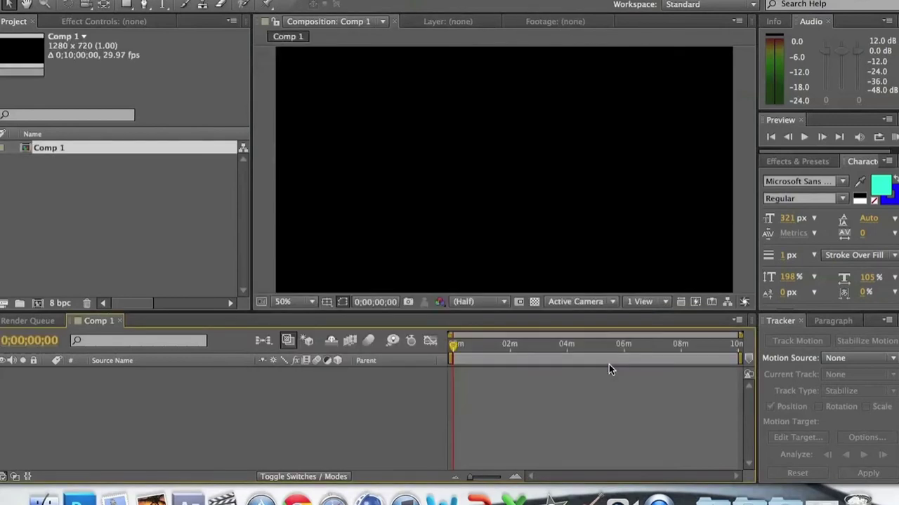
# - Change the duration of Comp 1 to 20 seconds (0;00;20;00) in its composition settings
pyautogui.click(169, 1)
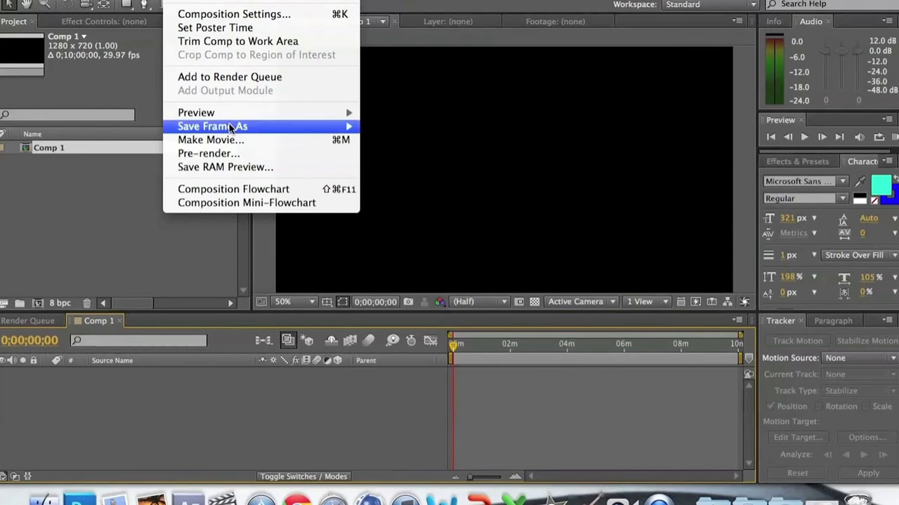
pyautogui.click(307, 17)
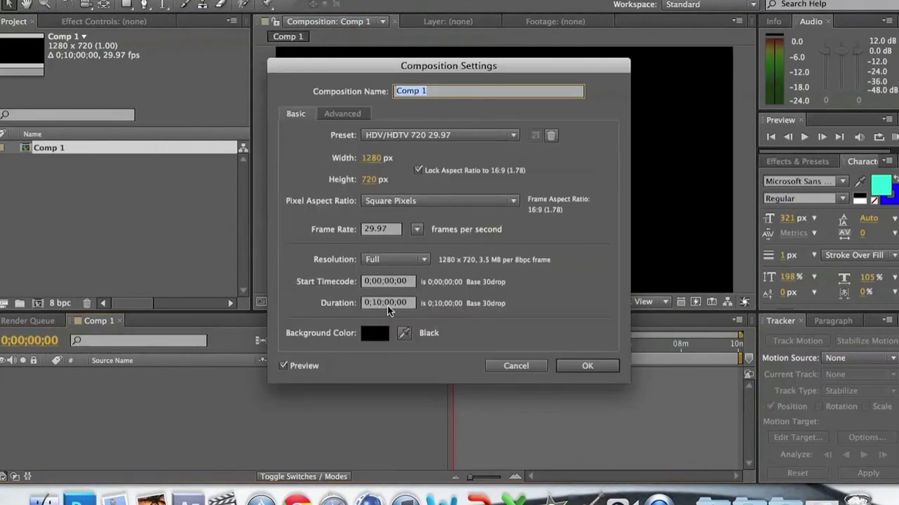
pyautogui.click(388, 306)
pyautogui.press('BackSpace')
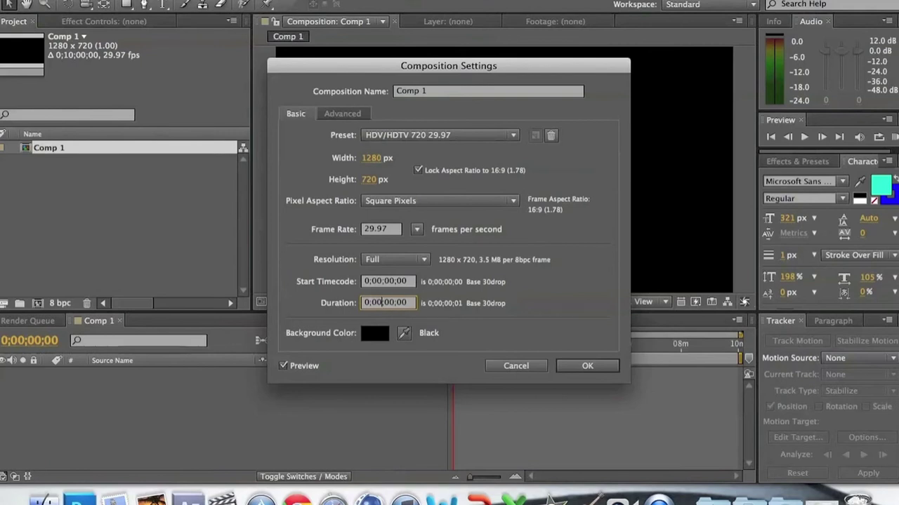
pyautogui.write('20')
pyautogui.click(587, 365)
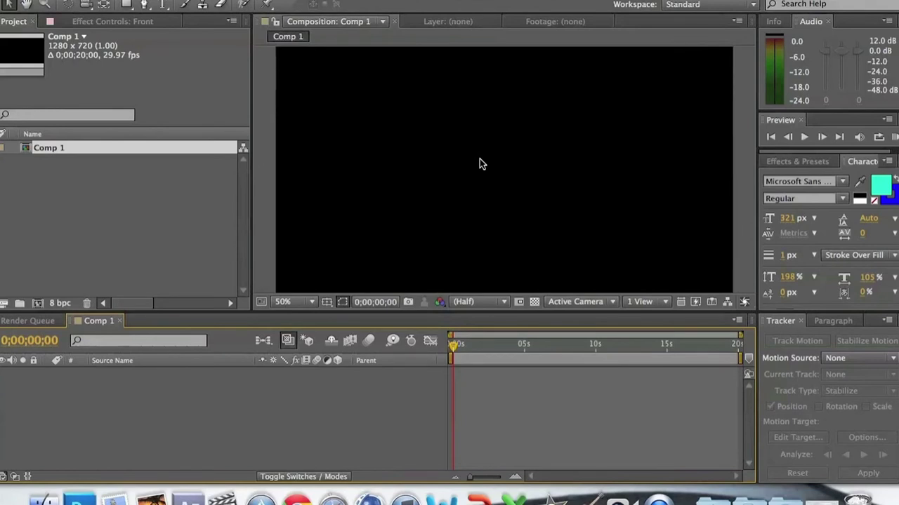
# - Set the composition viewer's magnification to Fit up to 100%
pyautogui.click(314, 303)
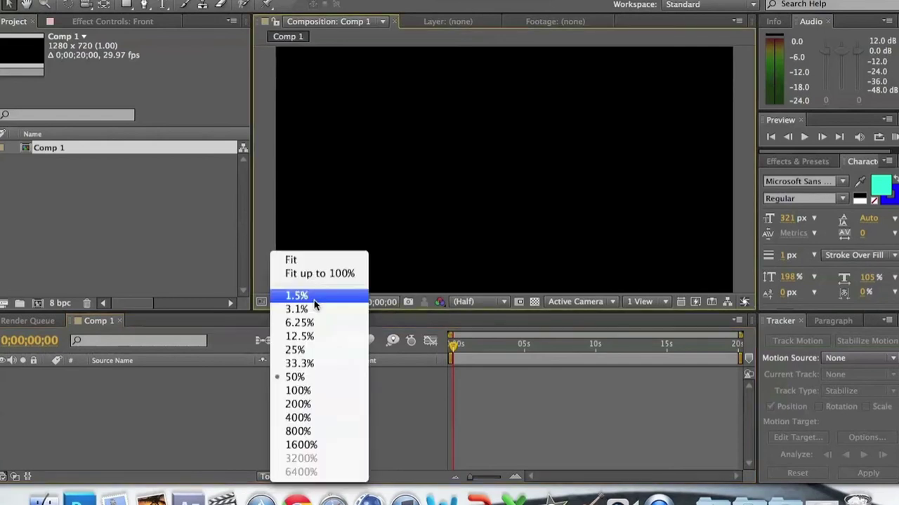
pyautogui.click(346, 273)
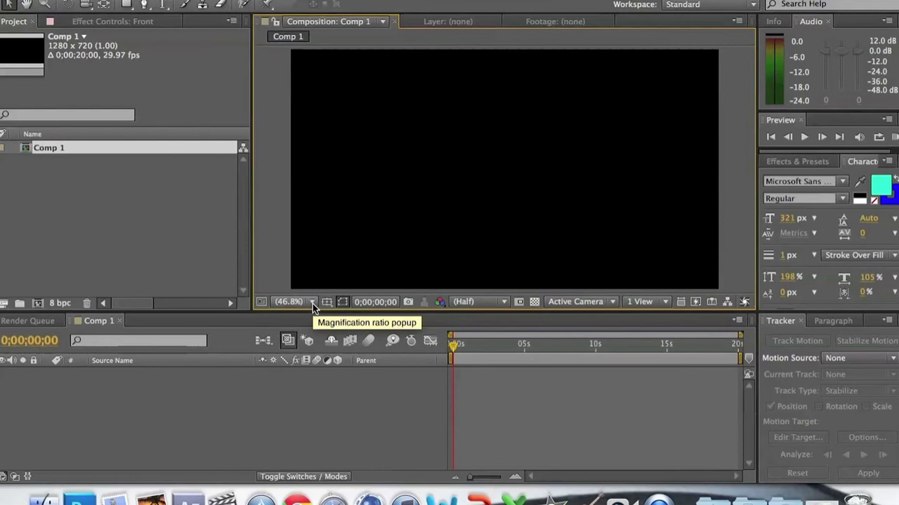
pyautogui.click(491, 351)
pyautogui.moveTo(491, 355); pyautogui.dragTo(448, 356)
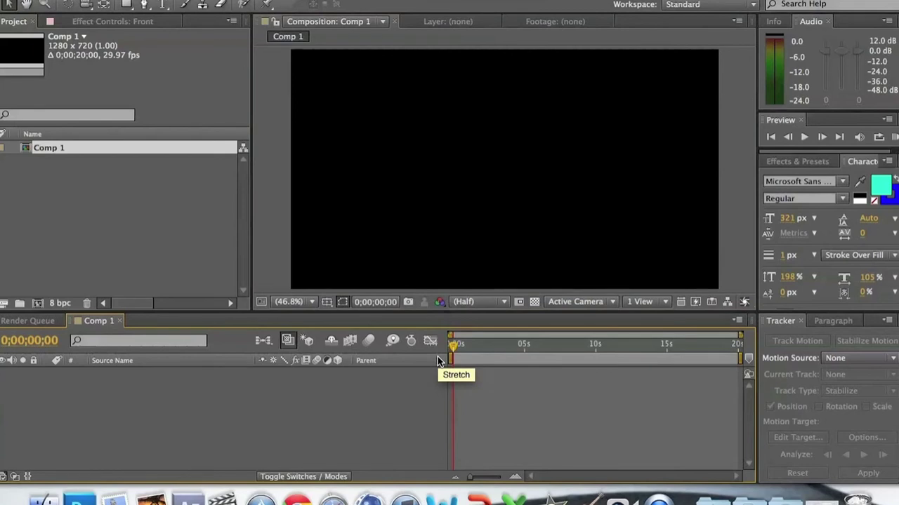
# - Examine the project's item list, the details of Comp 1 and the effect controls
pyautogui.click(10, 262)
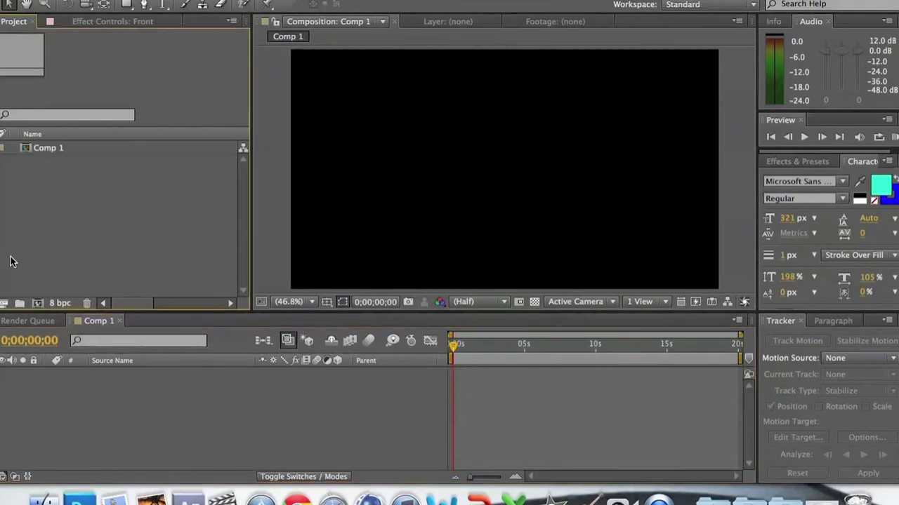
pyautogui.click(74, 23)
pyautogui.click(14, 21)
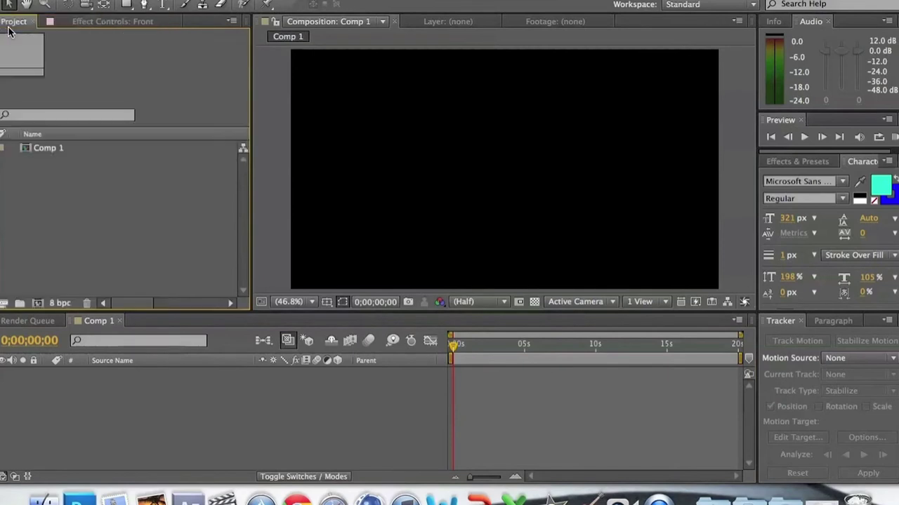
pyautogui.click(32, 150)
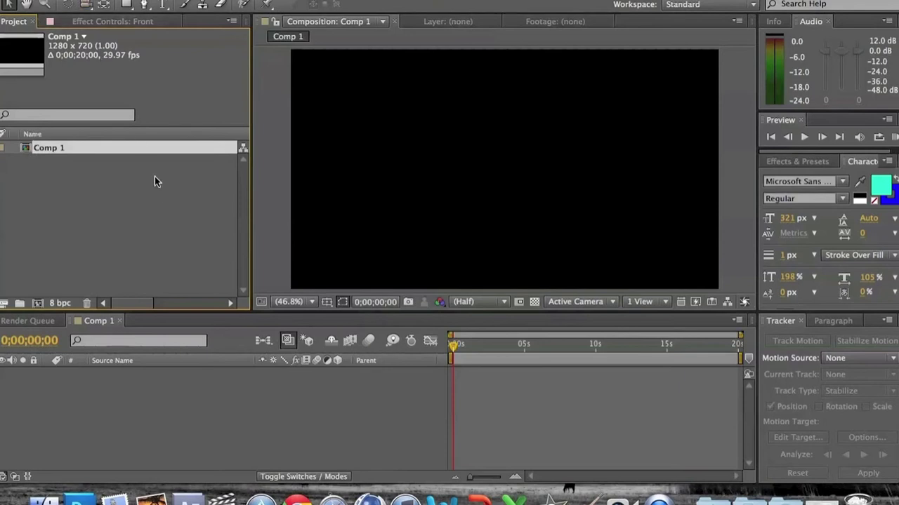
pyautogui.click(107, 26)
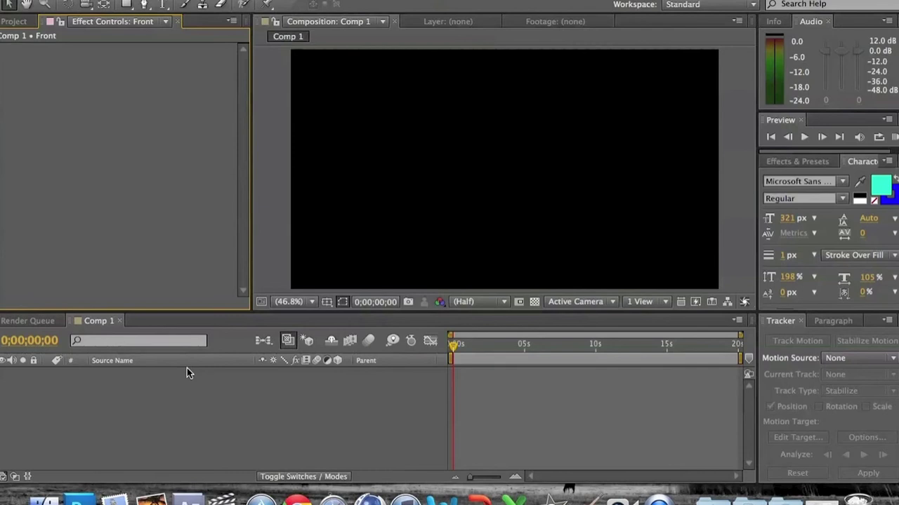
pyautogui.press('super+0')
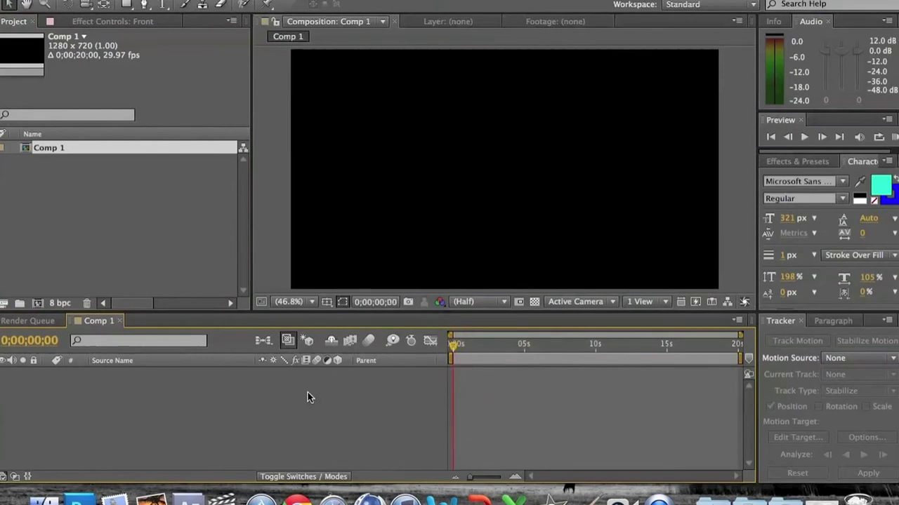
# - Look over the composition, layer and footage viewers, the effects and presets categories, and the timeline
pyautogui.moveTo(581, 346); pyautogui.dragTo(311, 328)
pyautogui.click(548, 122)
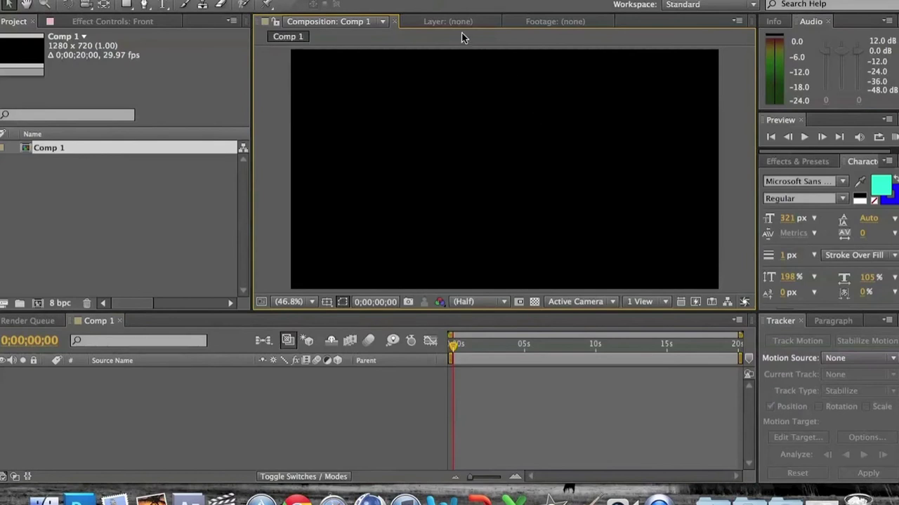
pyautogui.click(478, 22)
pyautogui.click(542, 20)
pyautogui.click(355, 21)
pyautogui.click(817, 163)
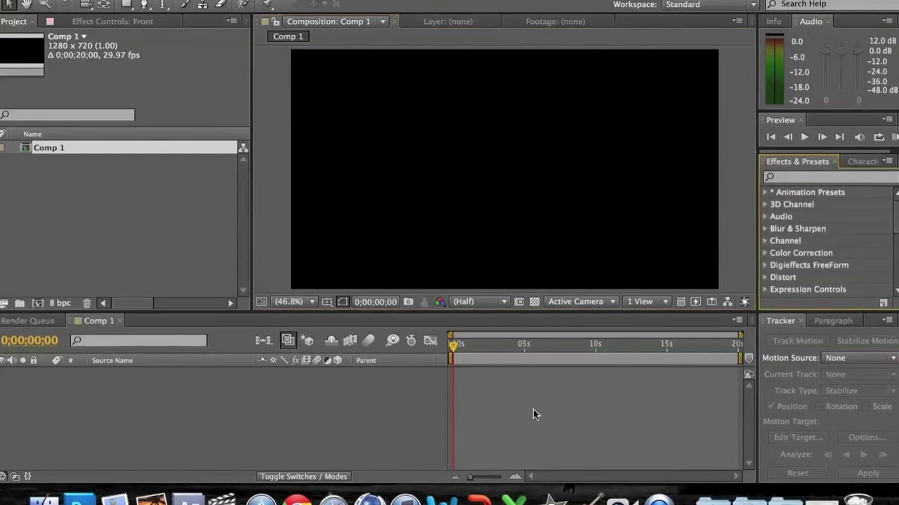
pyautogui.click(480, 339)
pyautogui.moveTo(476, 336); pyautogui.dragTo(406, 360)
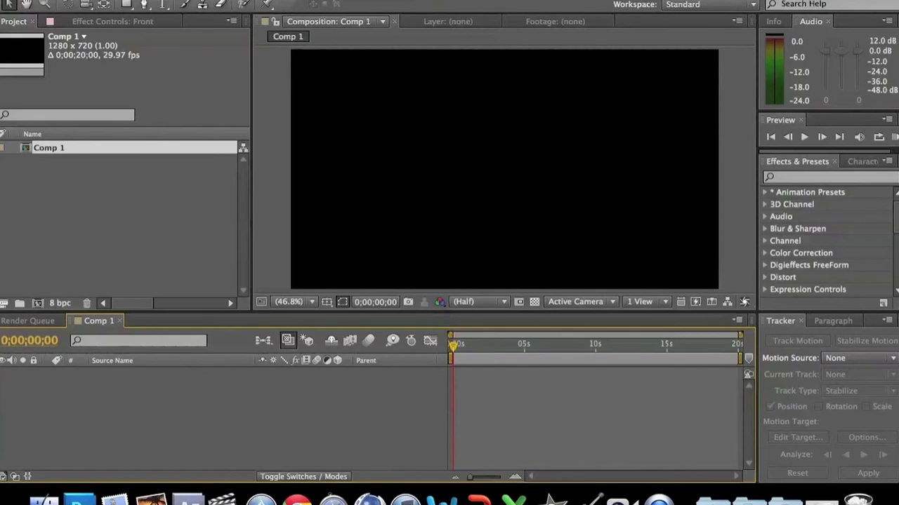
# - Import Random.mov from the Desktop into the project as footage
pyautogui.click(123, 0)
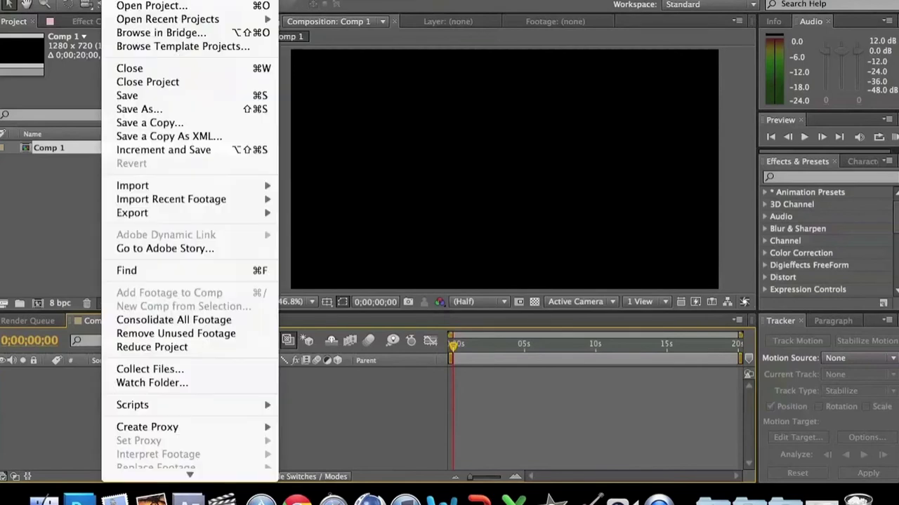
pyautogui.moveTo(174, 186)
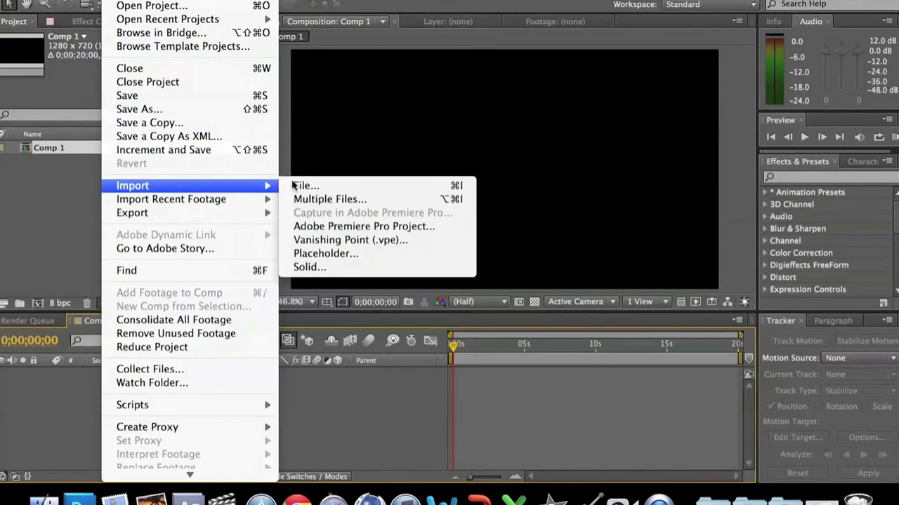
pyautogui.click(321, 184)
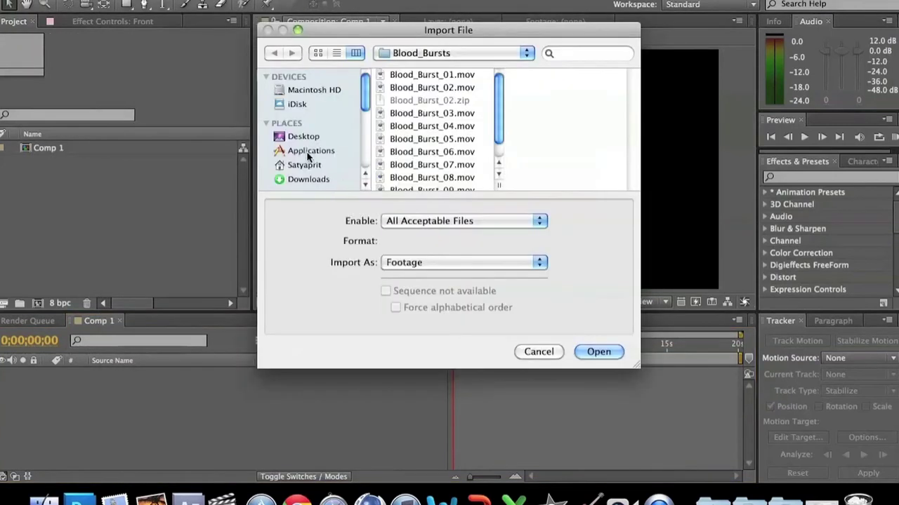
pyautogui.click(303, 137)
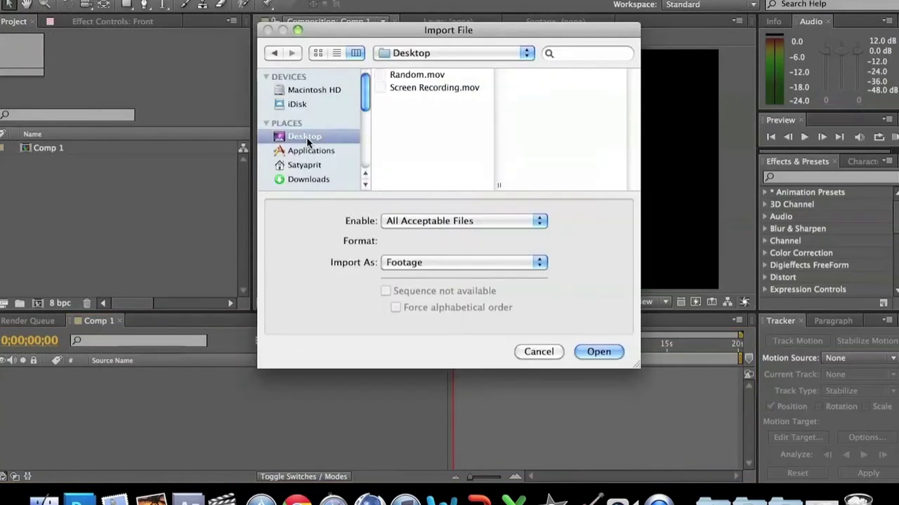
pyautogui.doubleClick(414, 74)
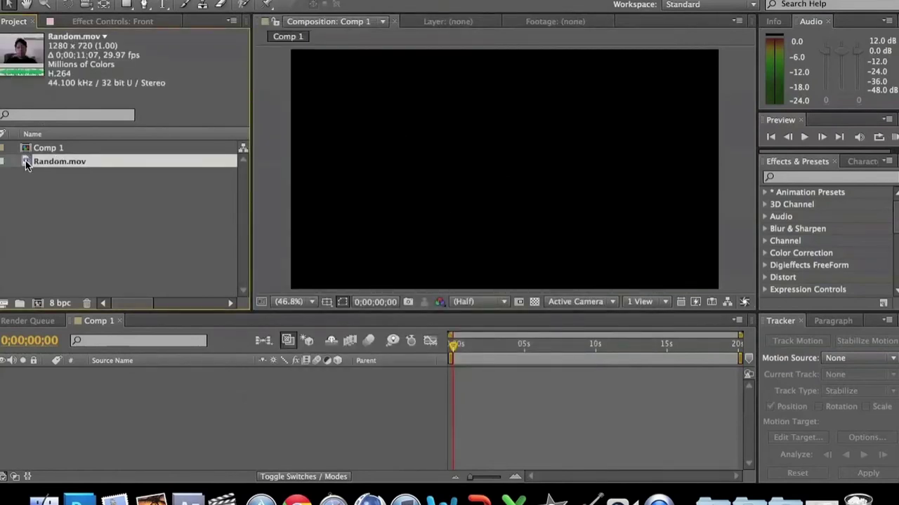
# - Add Random.mov as a layer in Comp 1 and preview its playback from the start of the timeline
pyautogui.moveTo(26, 161); pyautogui.dragTo(56, 164)
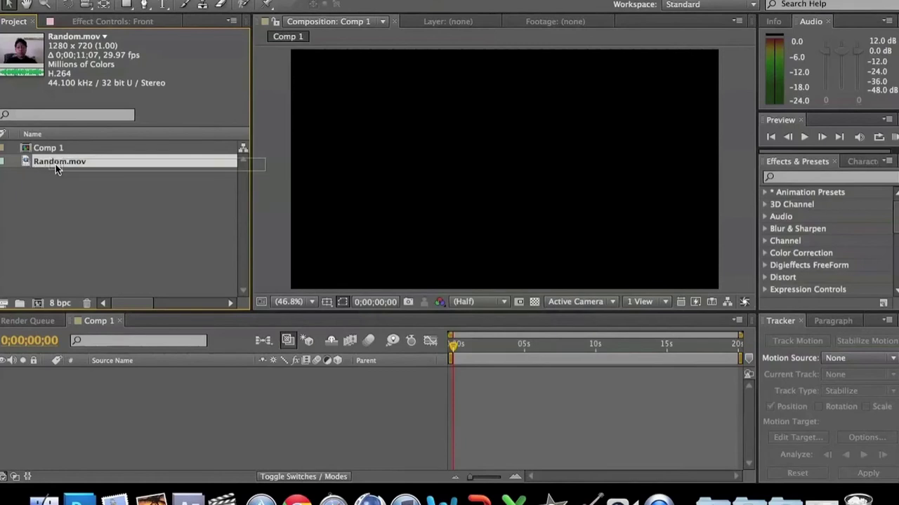
pyautogui.moveTo(55, 164); pyautogui.dragTo(155, 406)
pyautogui.moveTo(520, 348); pyautogui.dragTo(453, 348)
pyautogui.press('space')
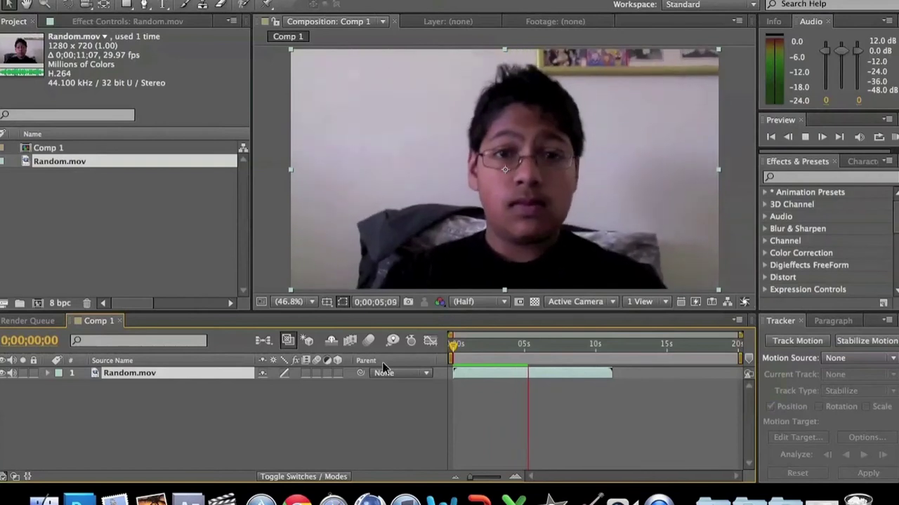
pyautogui.press('space')
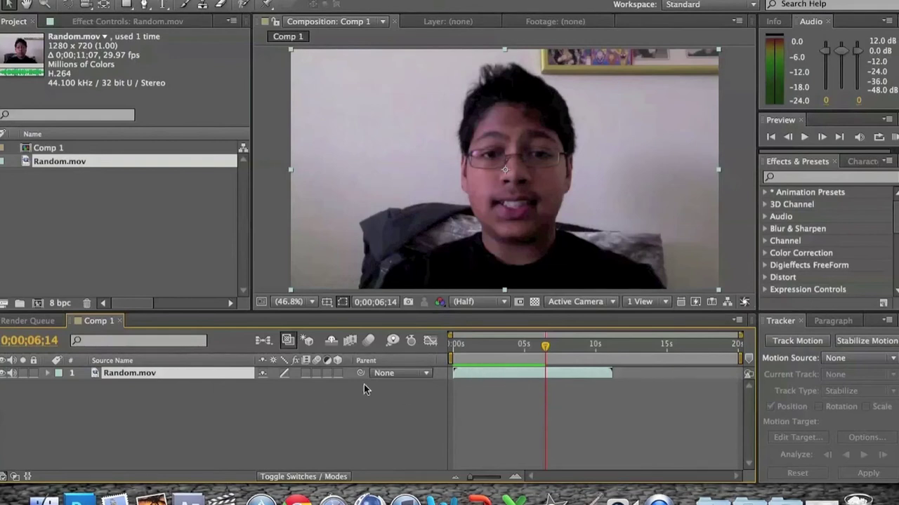
# - Delete the Random.mov layer from Comp 1 and add the clip to the timeline again
pyautogui.click(210, 377)
pyautogui.press('Delete')
pyautogui.moveTo(21, 161); pyautogui.dragTo(84, 421)
# - Scrub back to the start of Comp 1, preview Random.mov, and return the playhead to the first frame
pyautogui.click(477, 346)
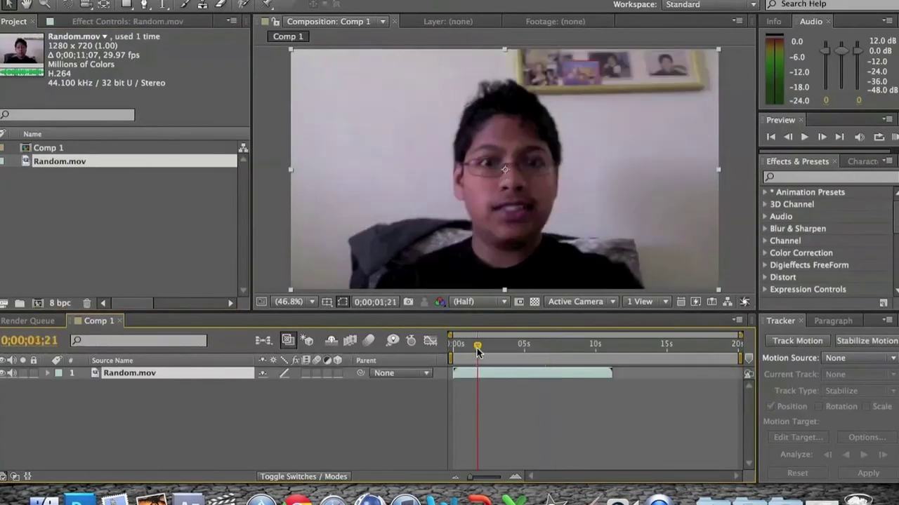
pyautogui.moveTo(477, 346); pyautogui.dragTo(415, 346)
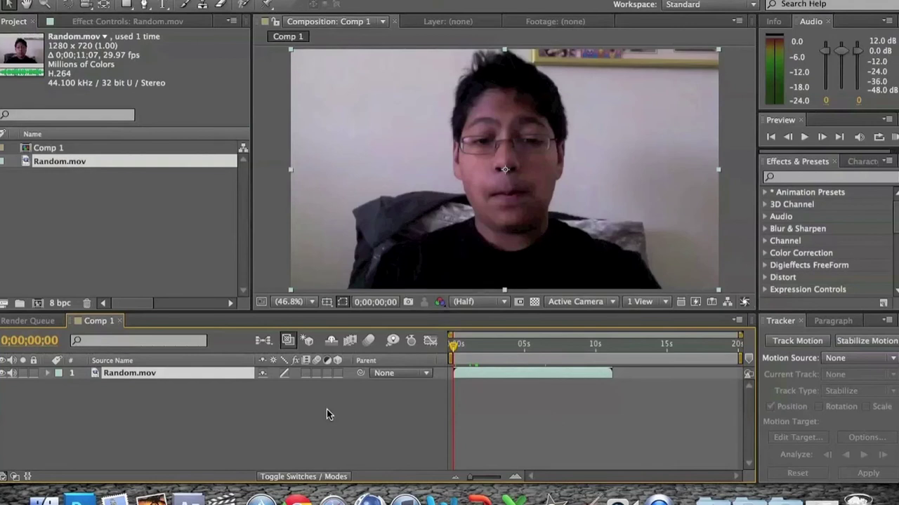
pyautogui.press('space')
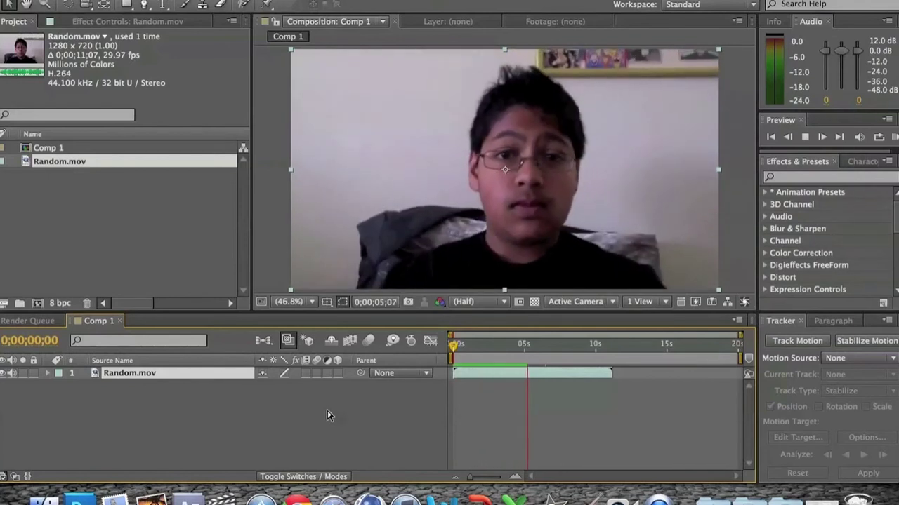
pyautogui.moveTo(535, 344); pyautogui.dragTo(453, 357)
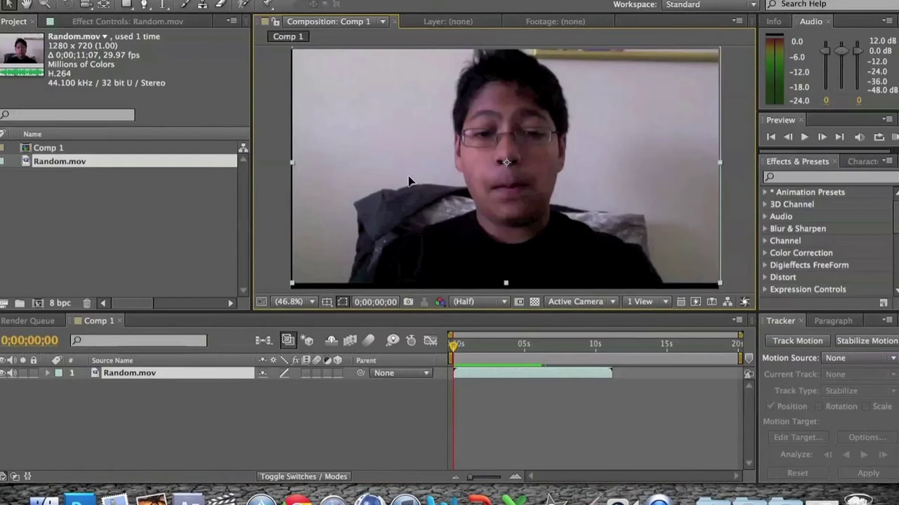
# - Pan the composition view slightly upward with the Hand tool
pyautogui.click(426, 161)
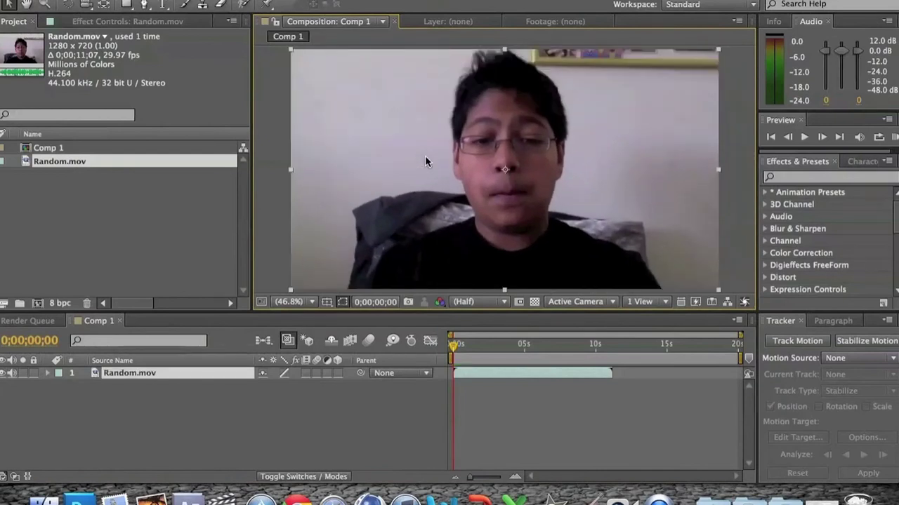
pyautogui.click(28, 4)
pyautogui.moveTo(423, 166)
pyautogui.mouseDown()
pyautogui.moveTo(482, 137)
pyautogui.moveTo(397, 267)
pyautogui.moveTo(423, 155)
pyautogui.mouseUp()
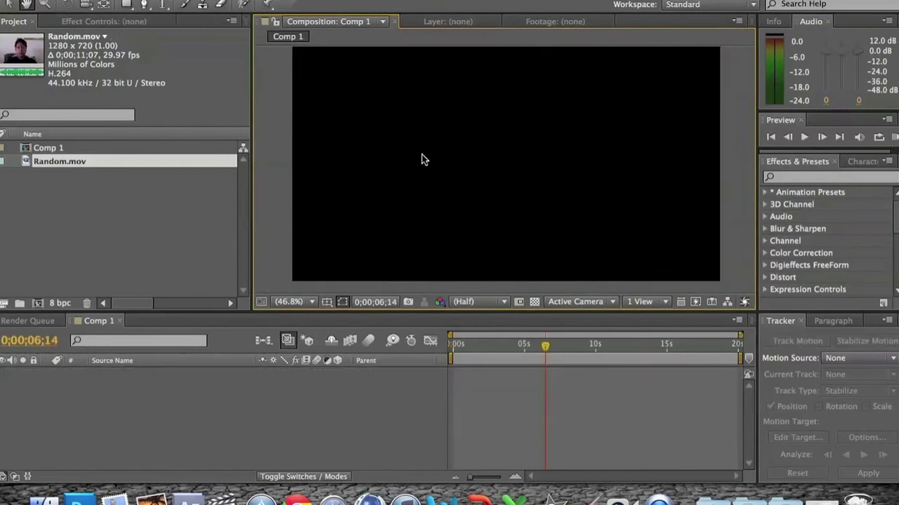
# - Add Random.mov from the project to the empty Comp 1 timeline as a layer
pyautogui.moveTo(66, 162); pyautogui.dragTo(37, 306)
pyautogui.click(37, 388)
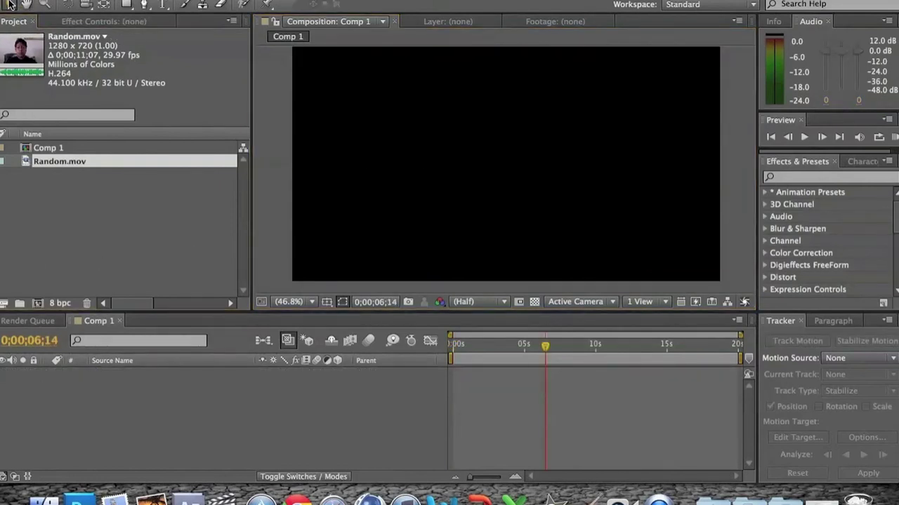
pyautogui.moveTo(60, 162); pyautogui.dragTo(133, 405)
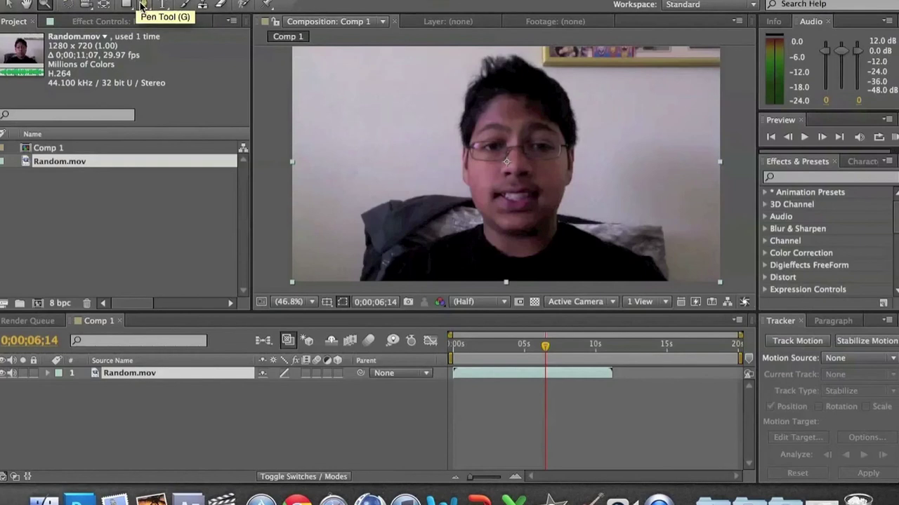
# - Look at the brush and paint options of the Clone Stamp and Eraser tools, and return to the Selection tool
pyautogui.click(203, 6)
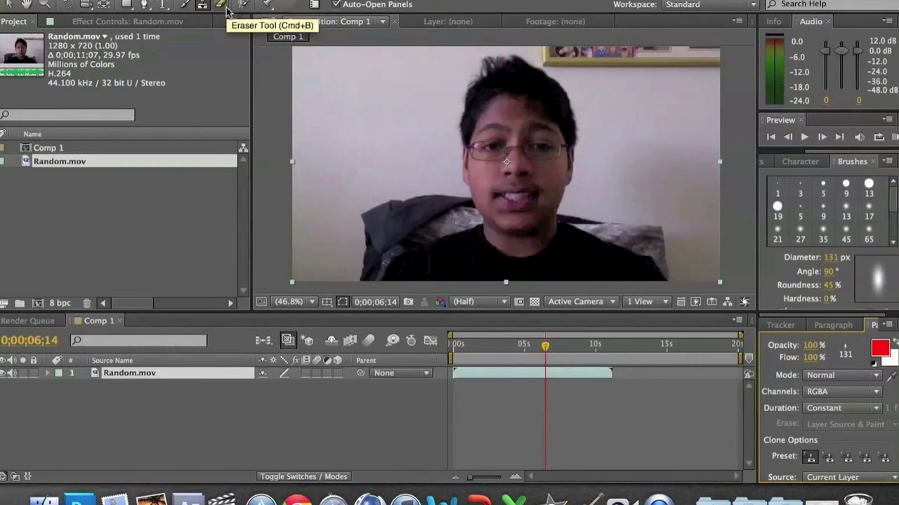
pyautogui.click(226, 11)
pyautogui.click(367, 161)
pyautogui.click(558, 281)
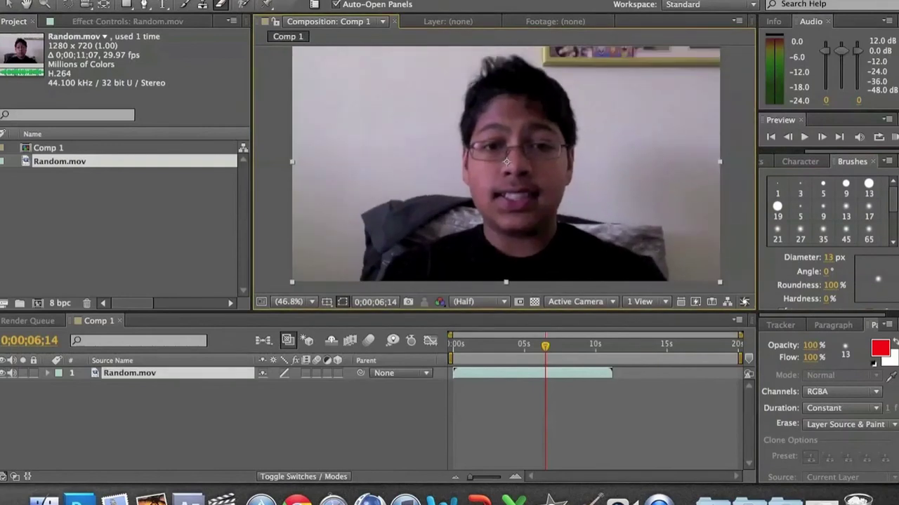
pyautogui.click(9, 4)
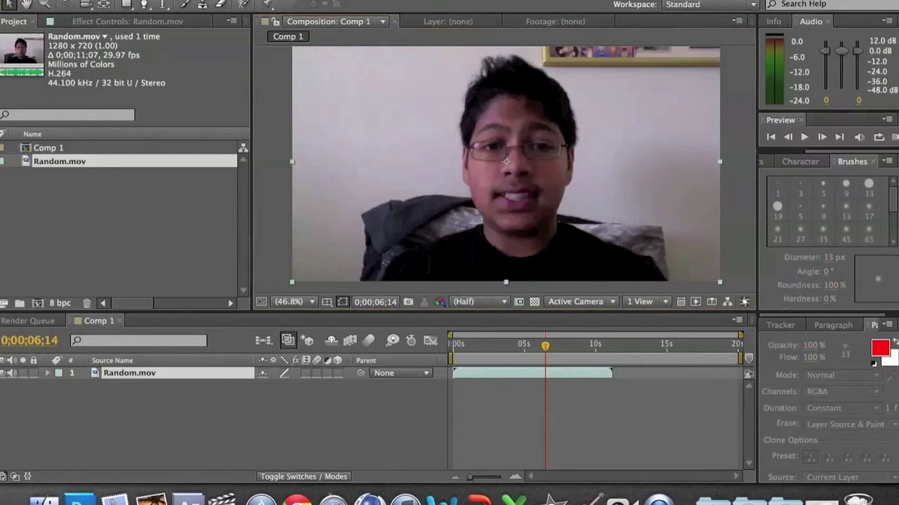
# - Apply the Gaussian Blur effect to the Random.mov layer and move the playhead to the start of the timeline
pyautogui.click(295, 0)
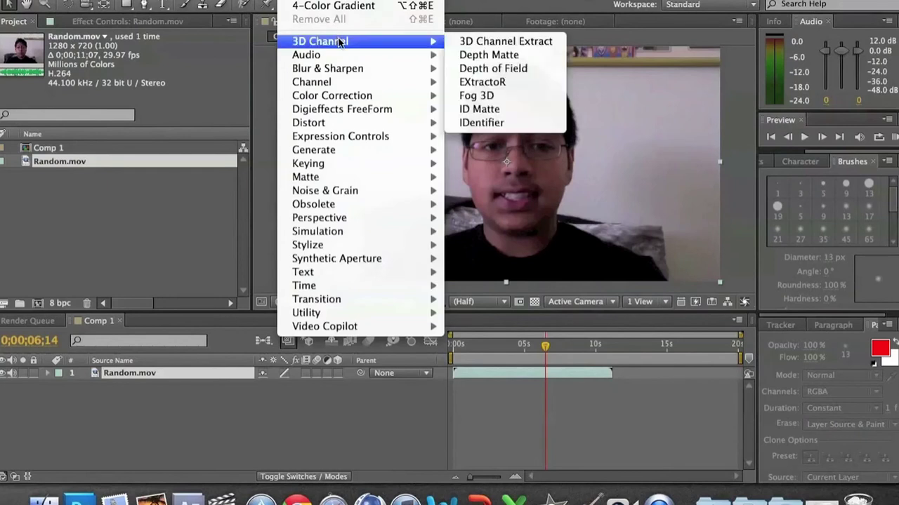
pyautogui.moveTo(341, 58)
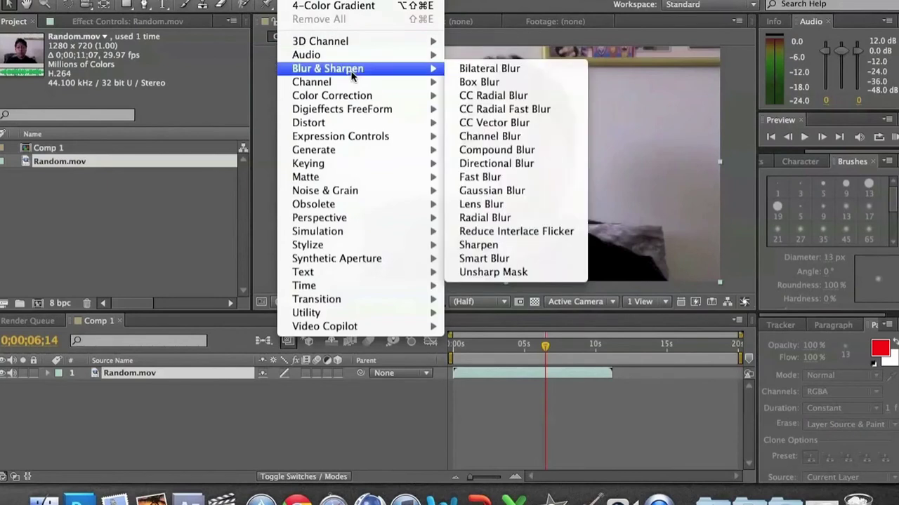
pyautogui.moveTo(419, 66)
pyautogui.click(551, 195)
pyautogui.moveTo(545, 345); pyautogui.dragTo(420, 358)
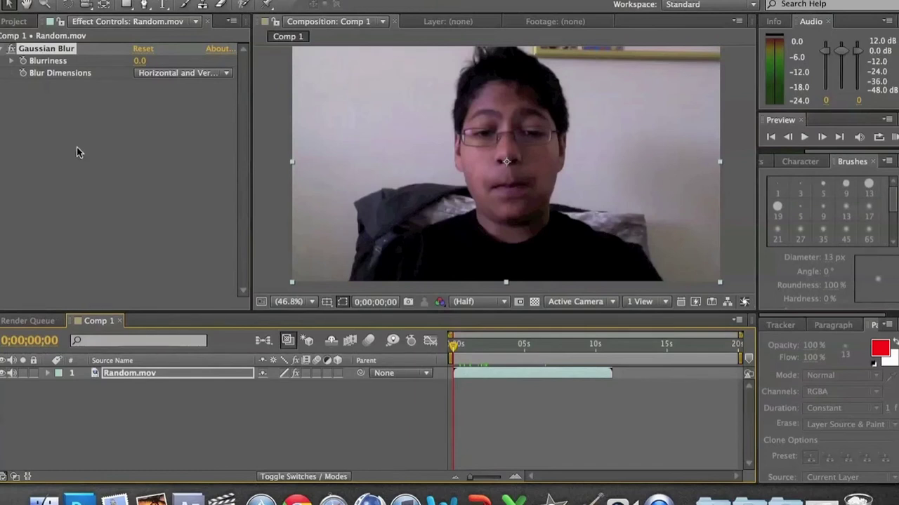
pyautogui.click(59, 110)
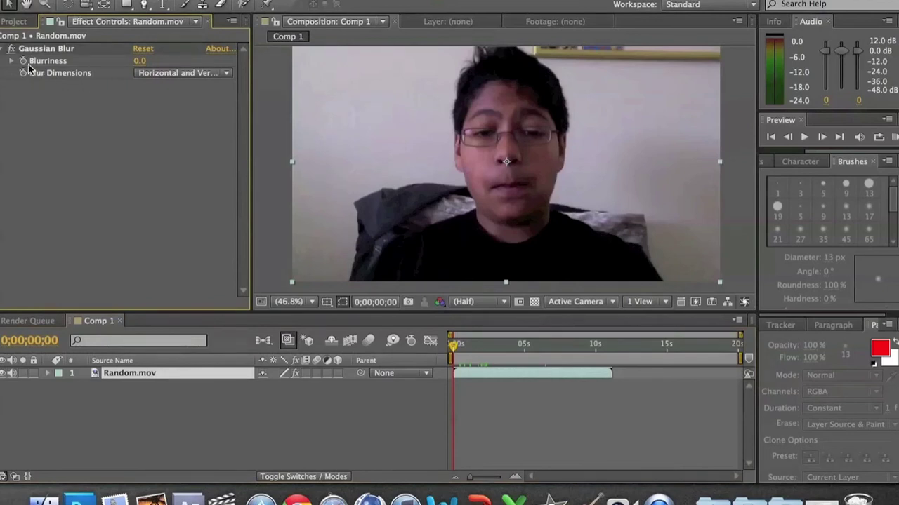
# - Set the Gaussian Blur's Blurriness to 65.8 and scrub the timeline to check the blurred clip
pyautogui.moveTo(140, 60); pyautogui.dragTo(625, 73)
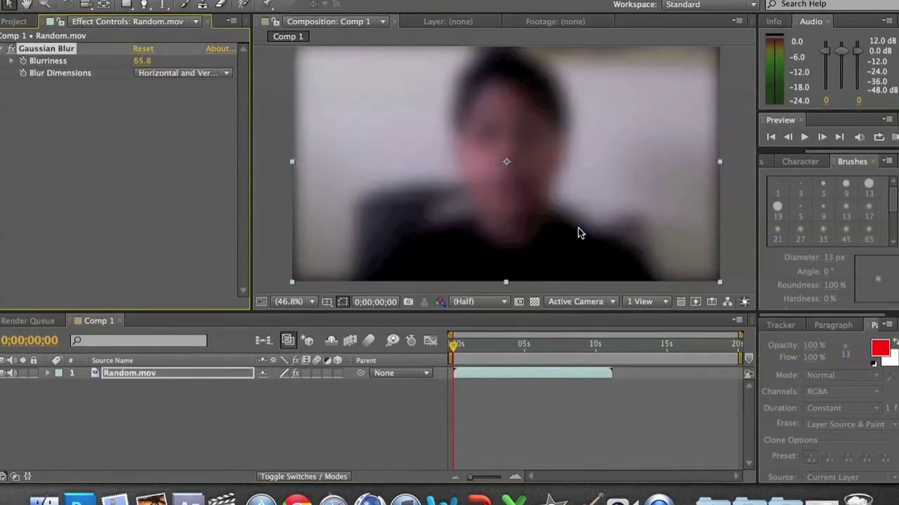
pyautogui.moveTo(497, 360); pyautogui.dragTo(426, 344)
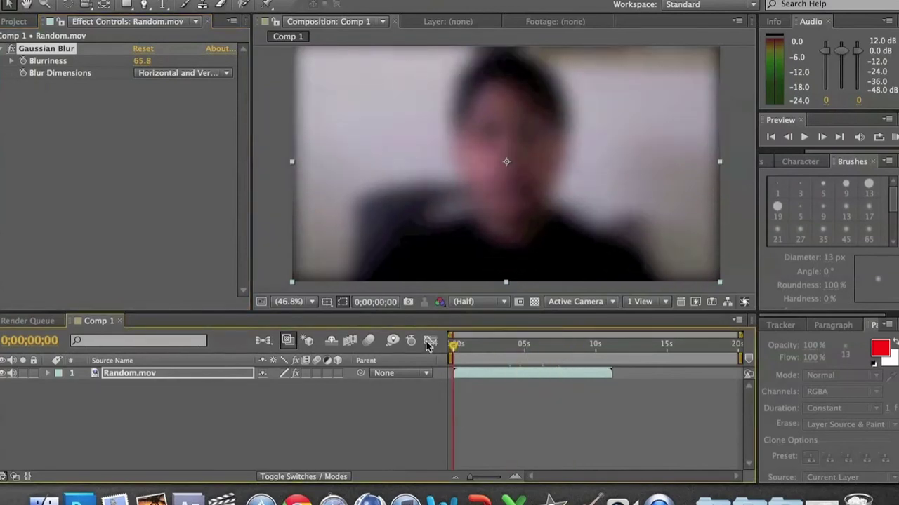
pyautogui.moveTo(497, 344); pyautogui.dragTo(426, 345)
# - Delete the Gaussian Blur effect from Random.mov and return to the project's item list
pyautogui.click(46, 49)
pyautogui.press('Delete')
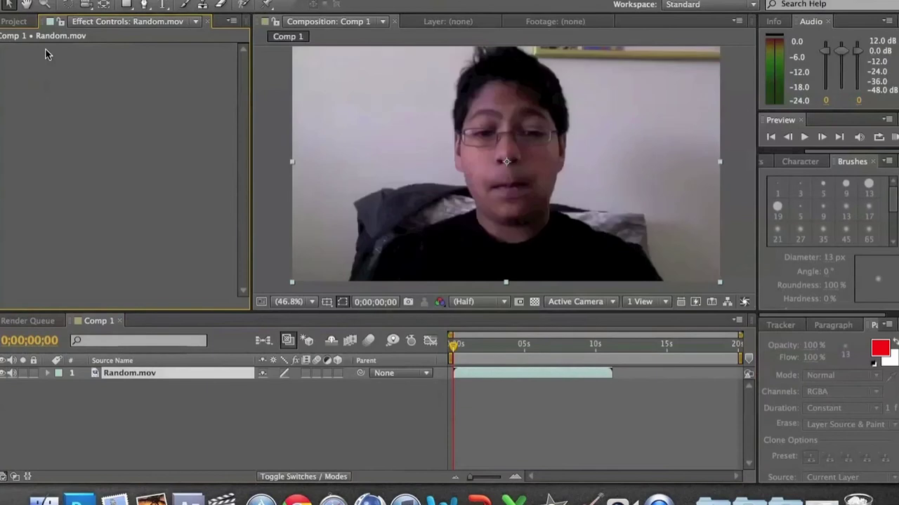
pyautogui.click(6, 22)
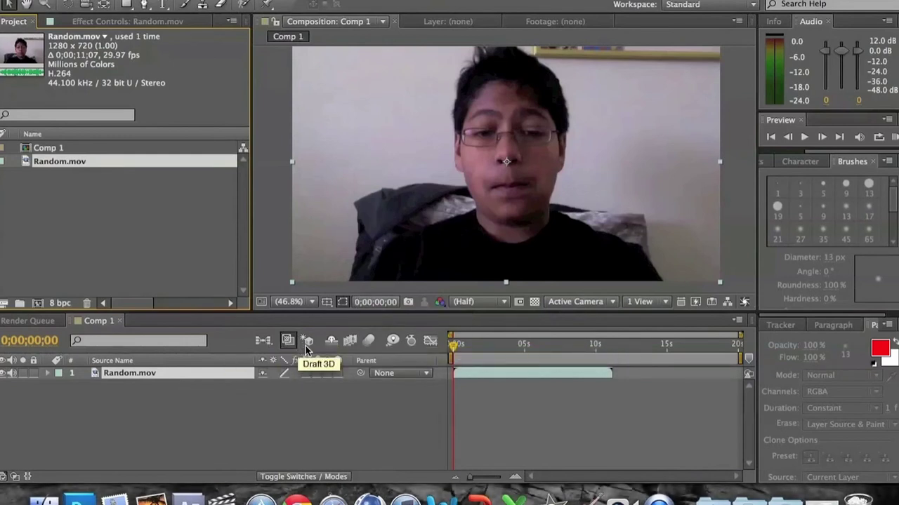
# - Turn the composition's motion blur and auto-keyframing on and off, and toggle the timeline's switches and modes columns and back
pyautogui.click(367, 341)
pyautogui.click(411, 342)
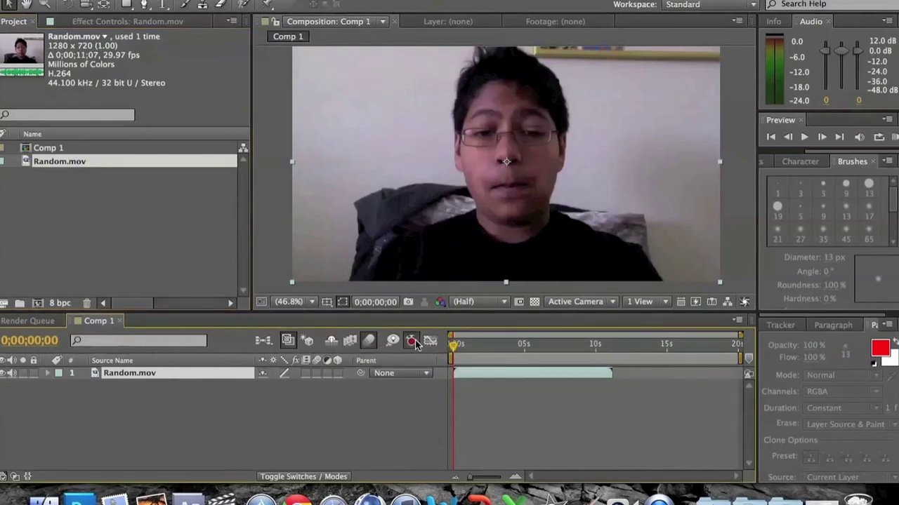
pyautogui.click(410, 344)
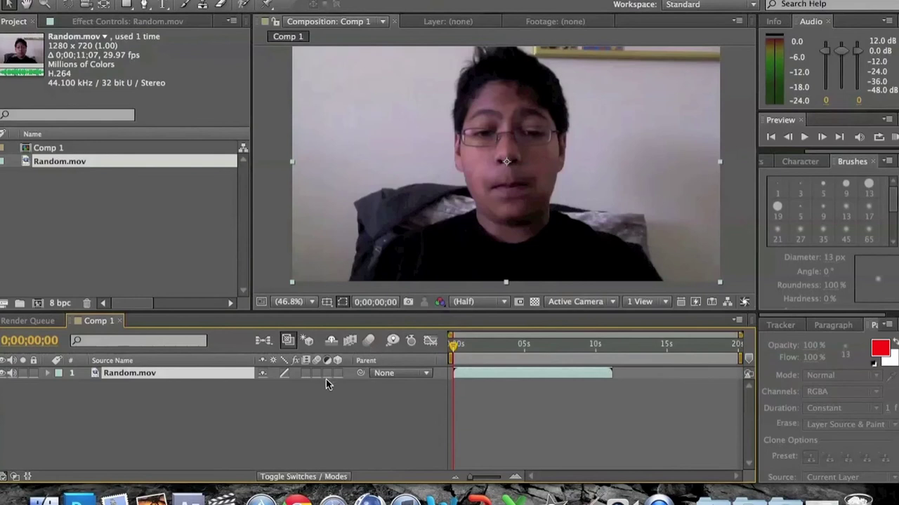
pyautogui.click(311, 343)
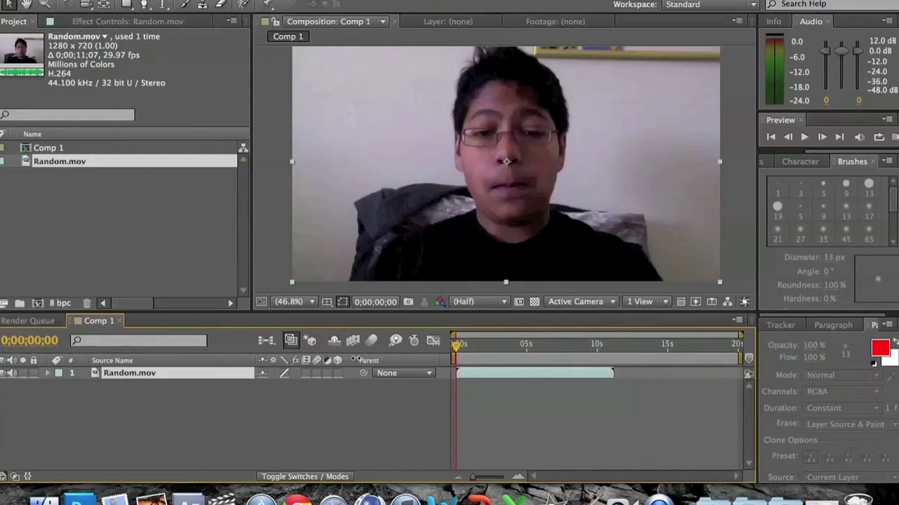
pyautogui.click(342, 478)
pyautogui.click(342, 478)
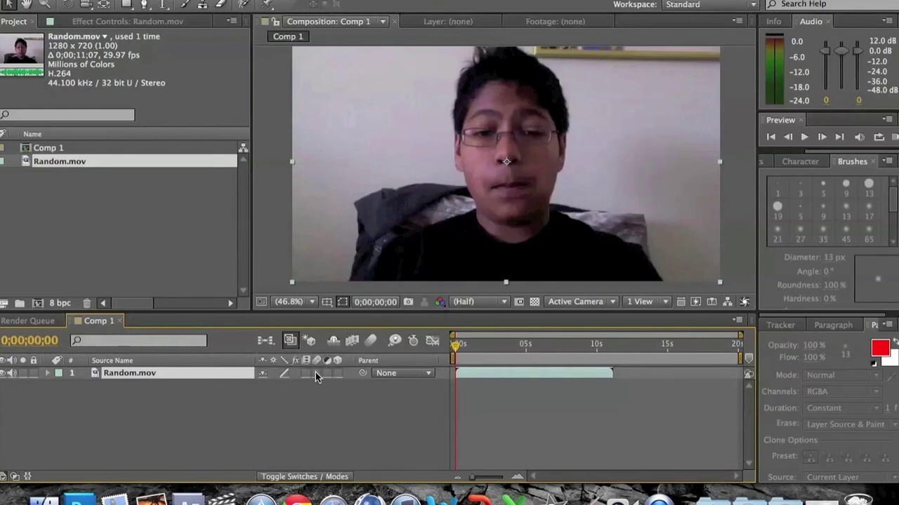
# - Turn 3D on and off for the Random.mov layer, and look at its parent choices without changing them
pyautogui.click(339, 374)
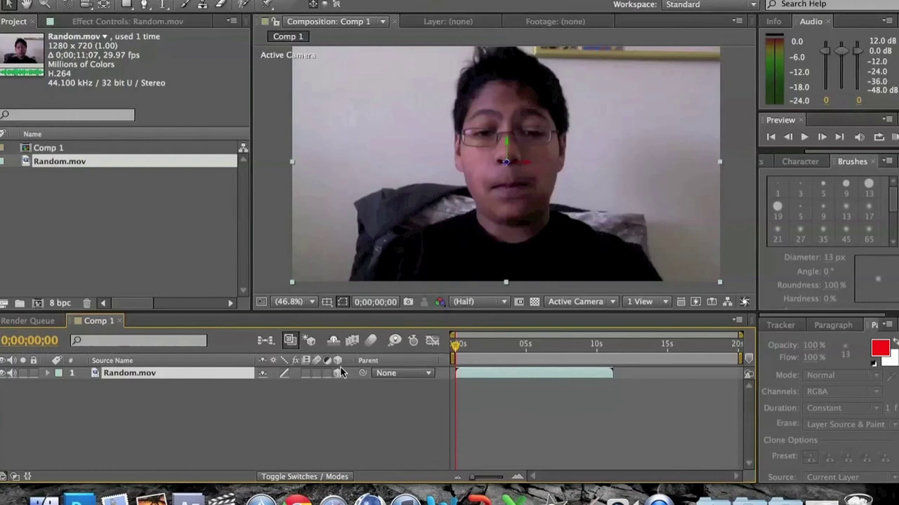
pyautogui.click(338, 374)
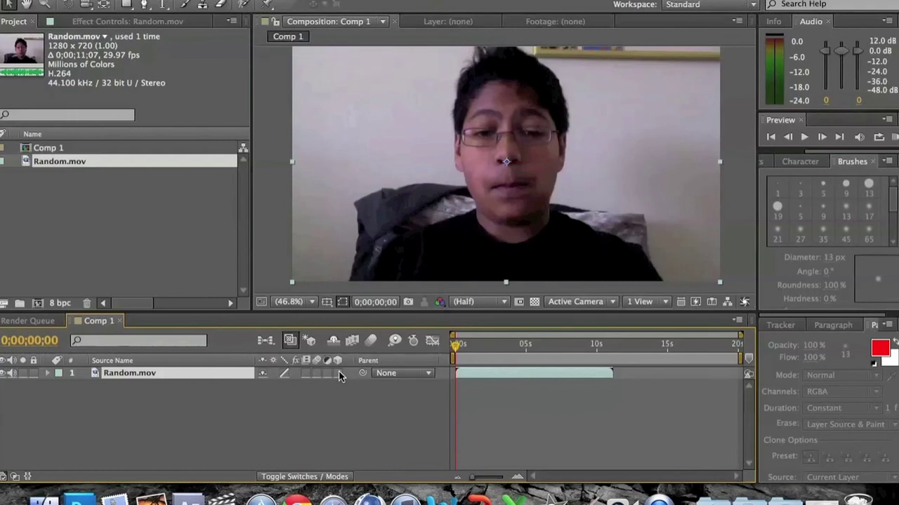
pyautogui.click(384, 373)
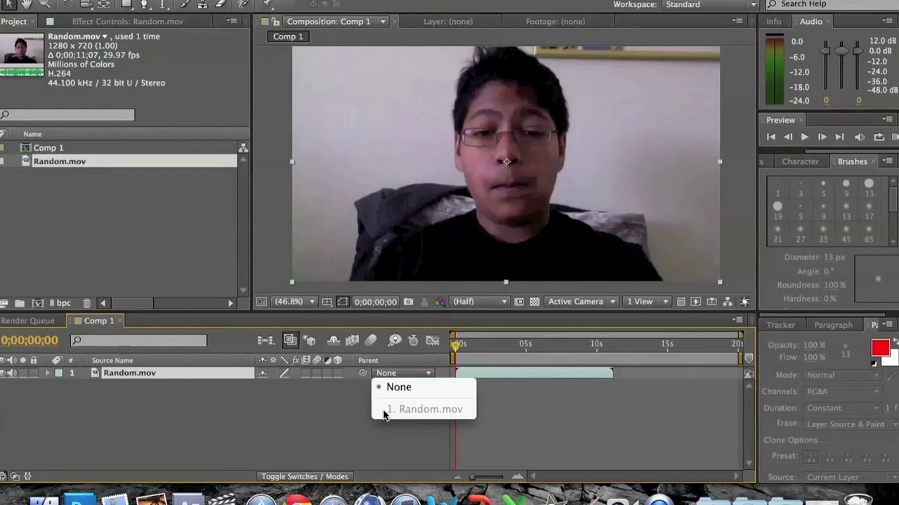
pyautogui.click(347, 430)
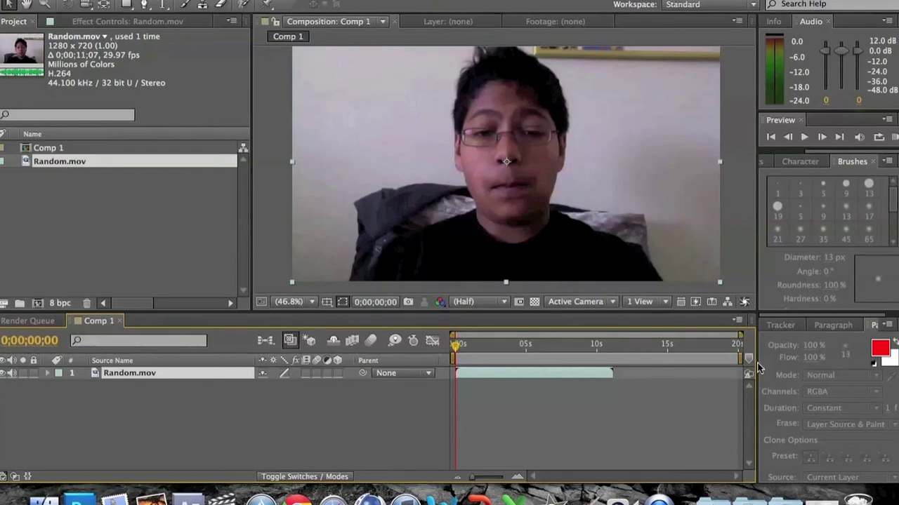
# - Search the effects and presets for Twitch
pyautogui.click(767, 161)
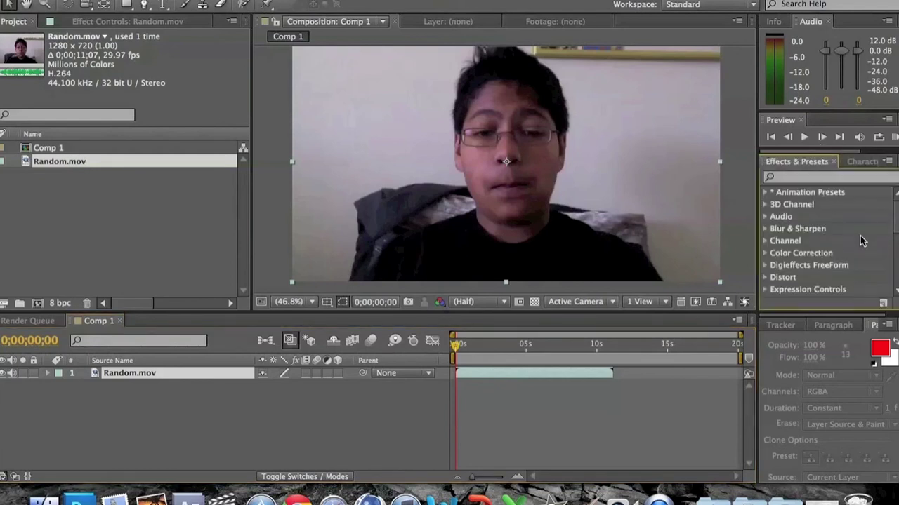
pyautogui.click(798, 179)
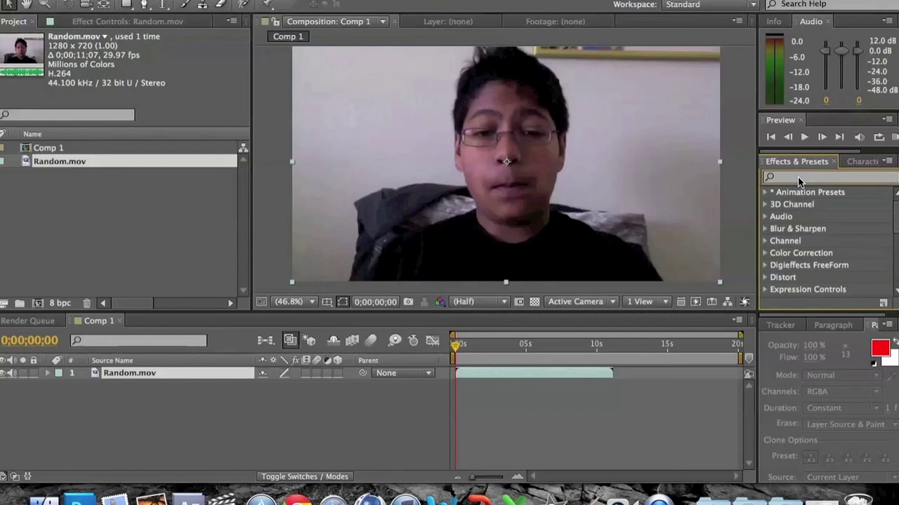
pyautogui.write('H')
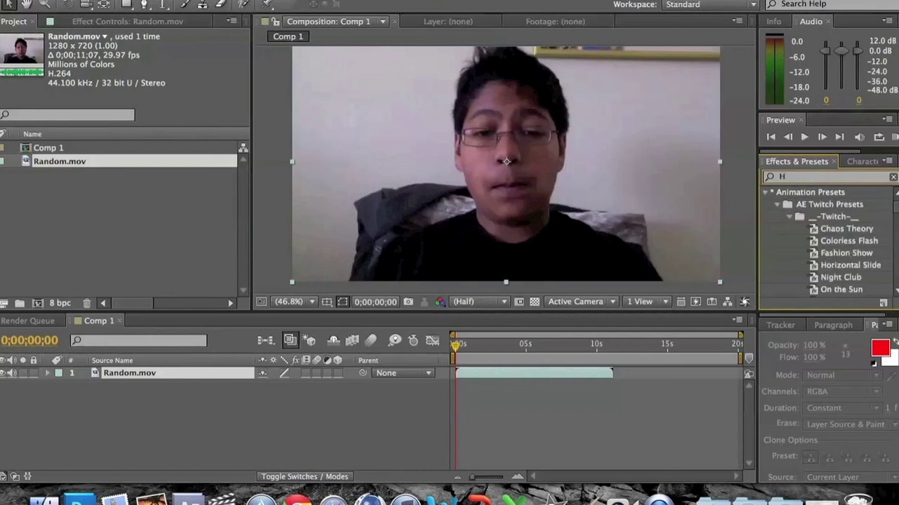
pyautogui.press('BackSpace')
pyautogui.write('Je')
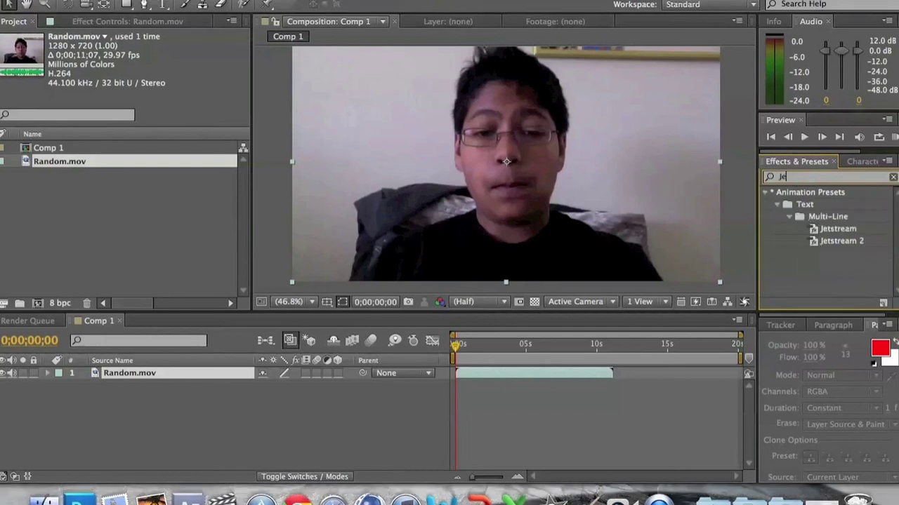
pyautogui.press('BackSpace')
pyautogui.press('BackSpace')
pyautogui.write('Twitch')
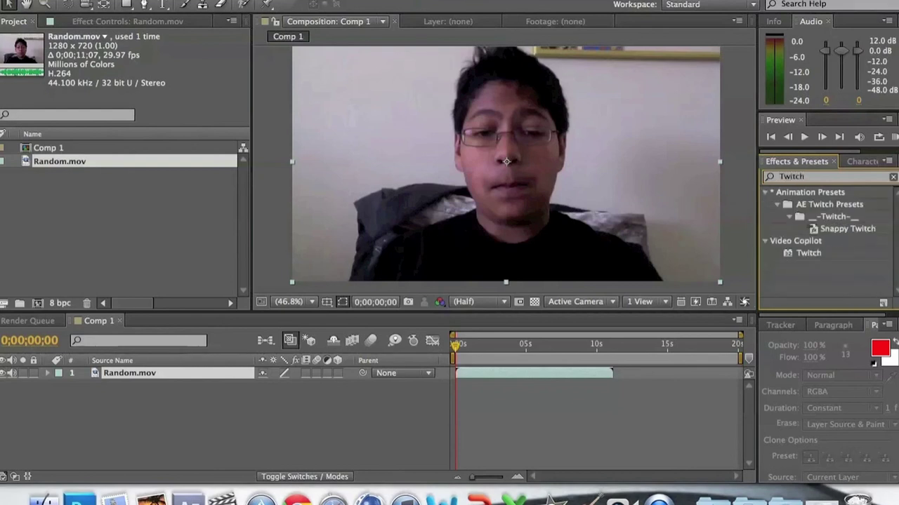
# - Apply the Video Copilot Twitch effect to the Random.mov layer and expand its Enable options
pyautogui.click(811, 231)
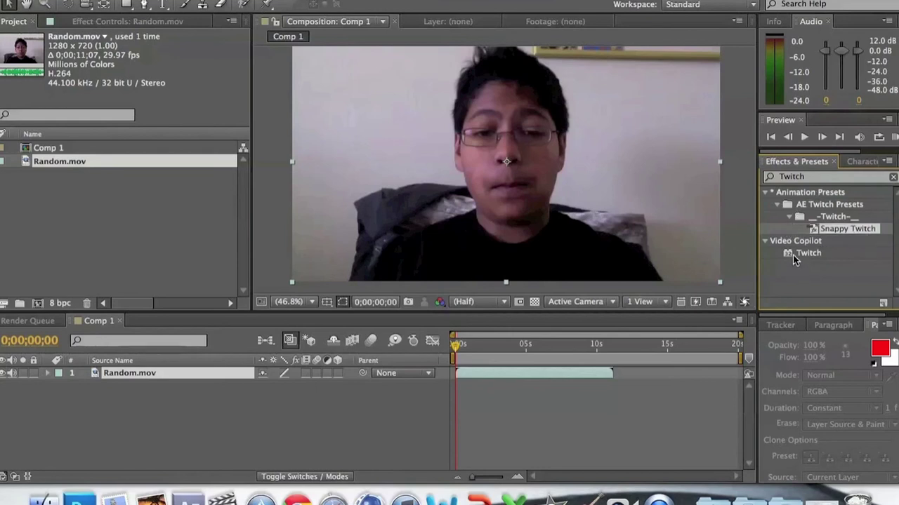
pyautogui.click(808, 253)
pyautogui.moveTo(792, 251); pyautogui.dragTo(191, 377)
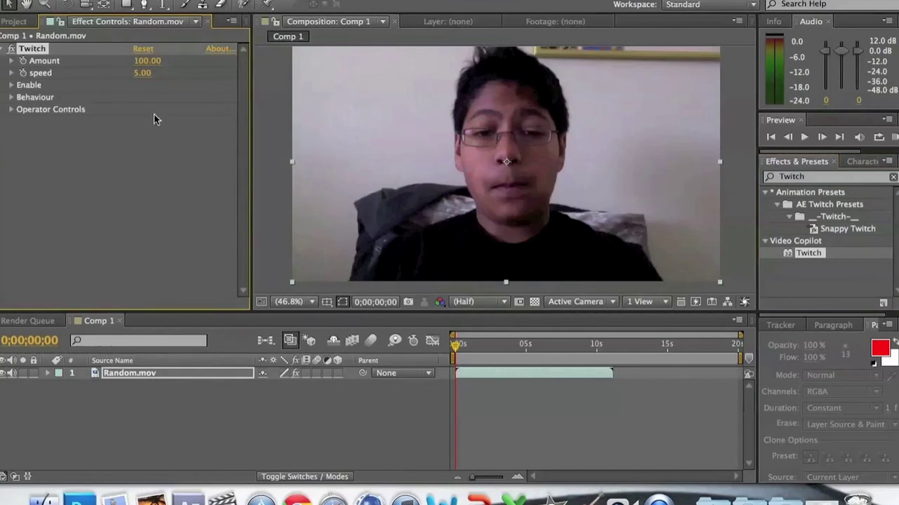
pyautogui.click(12, 86)
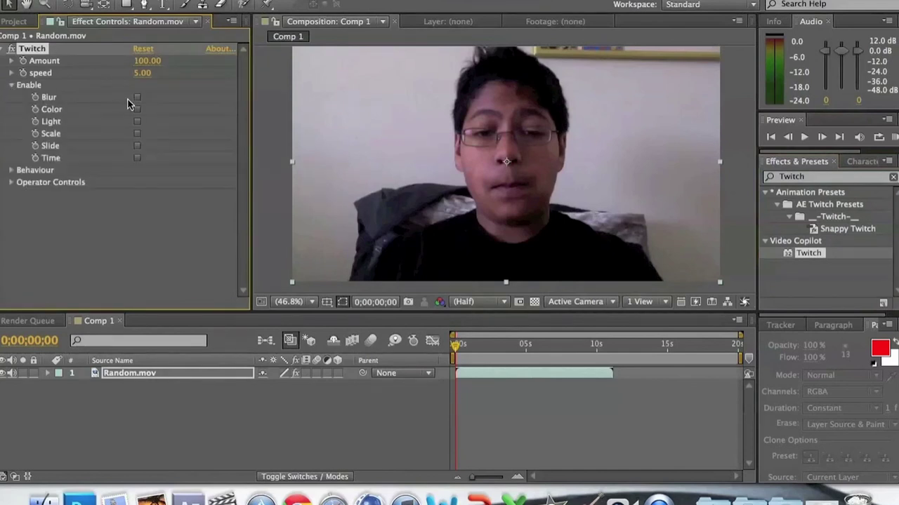
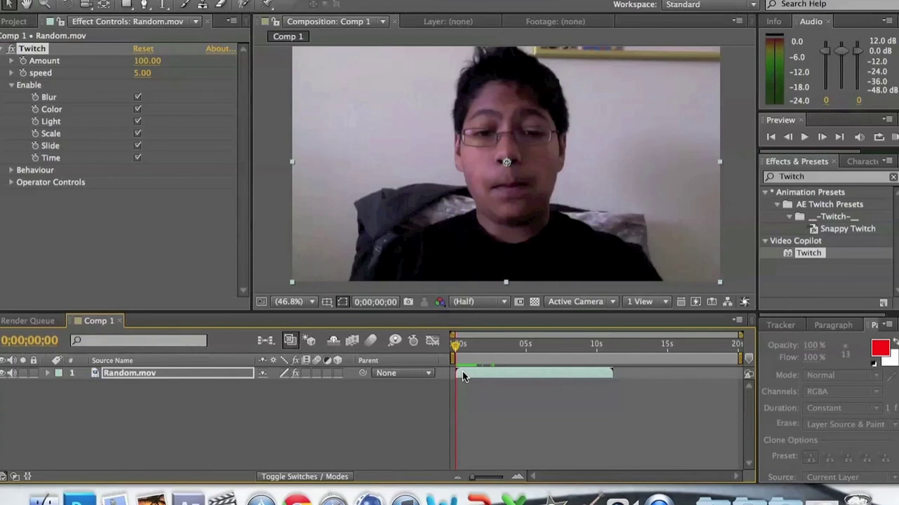
# - Preview the Twitch effect on Random.mov from the start of Comp 1, stopping between 6 and 7 seconds
pyautogui.press('space')
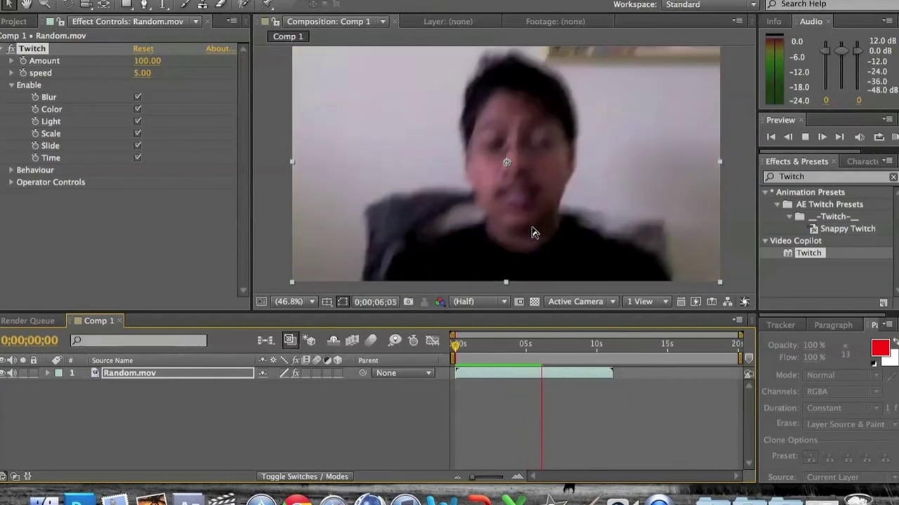
pyautogui.press('space')
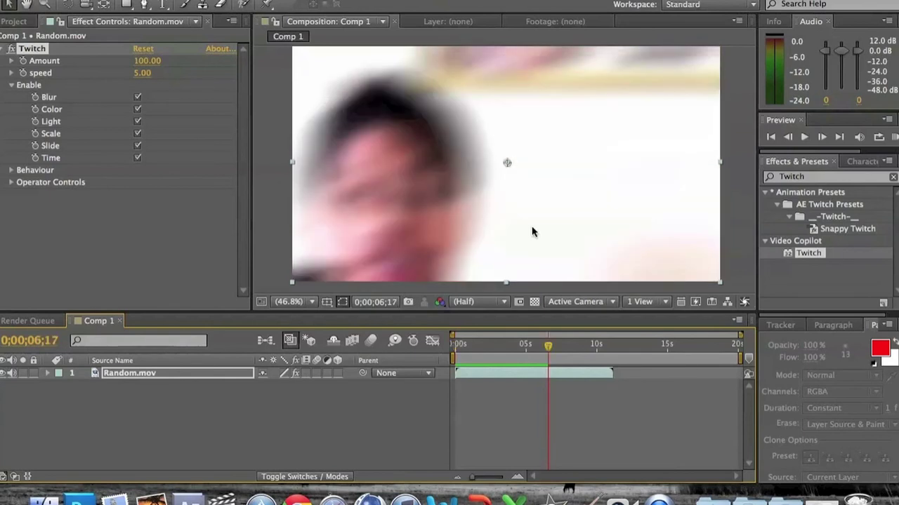
# - Trim the end of the Random.mov layer to about 2.4 seconds, preview the shortened clip and return to the start
pyautogui.click(618, 372)
pyautogui.moveTo(560, 376); pyautogui.dragTo(612, 377)
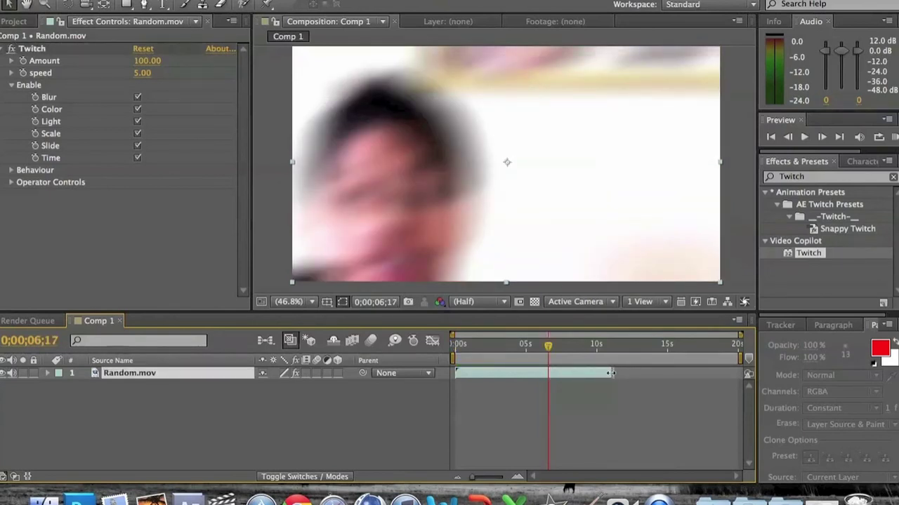
pyautogui.moveTo(611, 373); pyautogui.dragTo(487, 384)
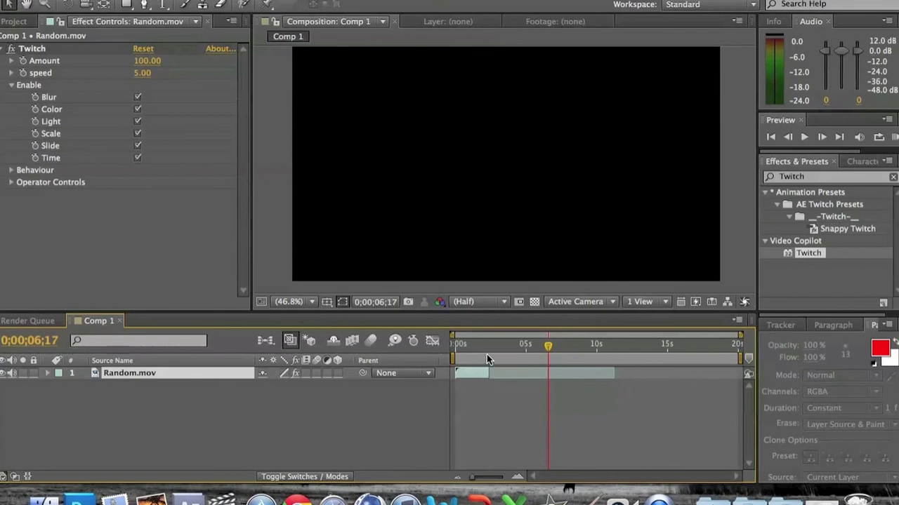
pyautogui.press('KP_0')
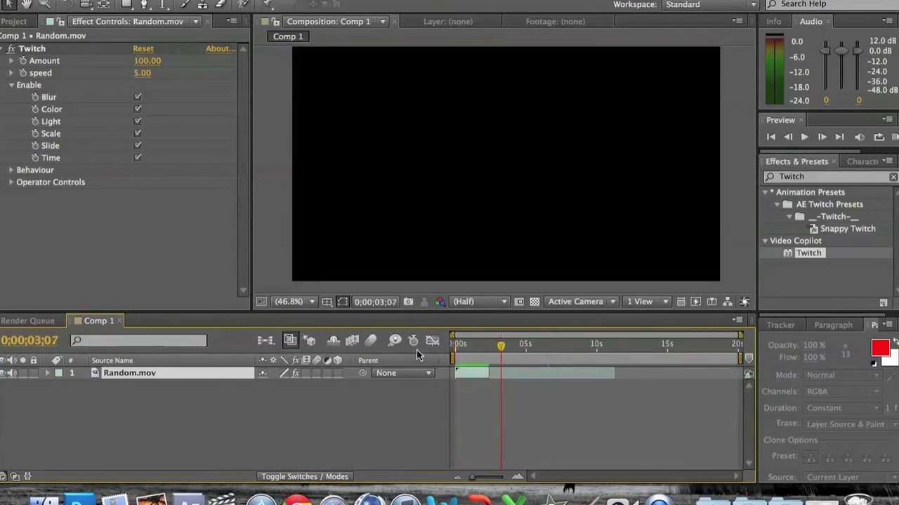
pyautogui.moveTo(480, 347); pyautogui.dragTo(449, 354)
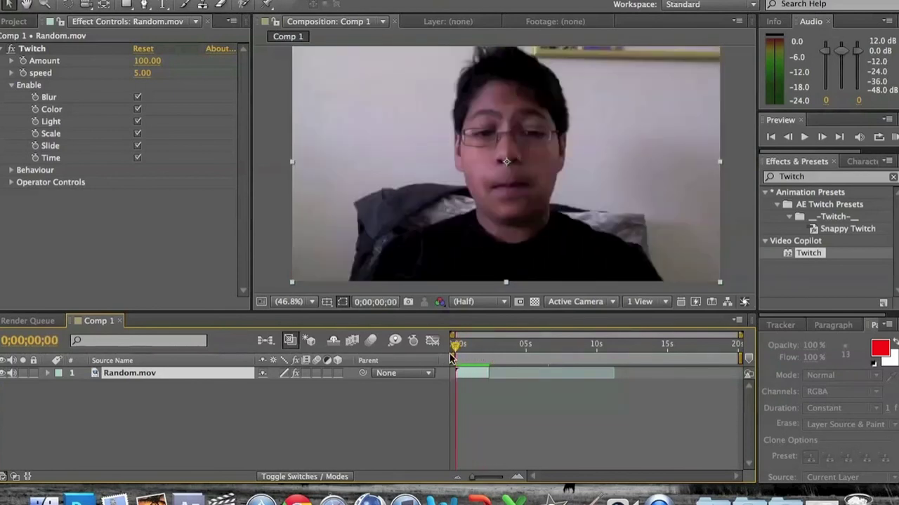
# - Preview the Twitch effect on the full-length Random.mov layer from about 6 seconds, stopping at 0;00;07;27
pyautogui.press('space')
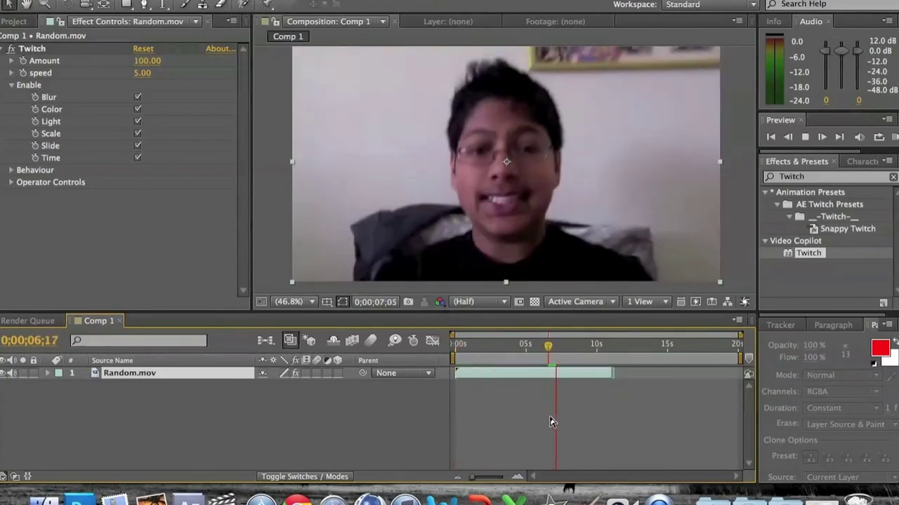
pyautogui.press('space')
pyautogui.moveTo(555, 360); pyautogui.dragTo(550, 359)
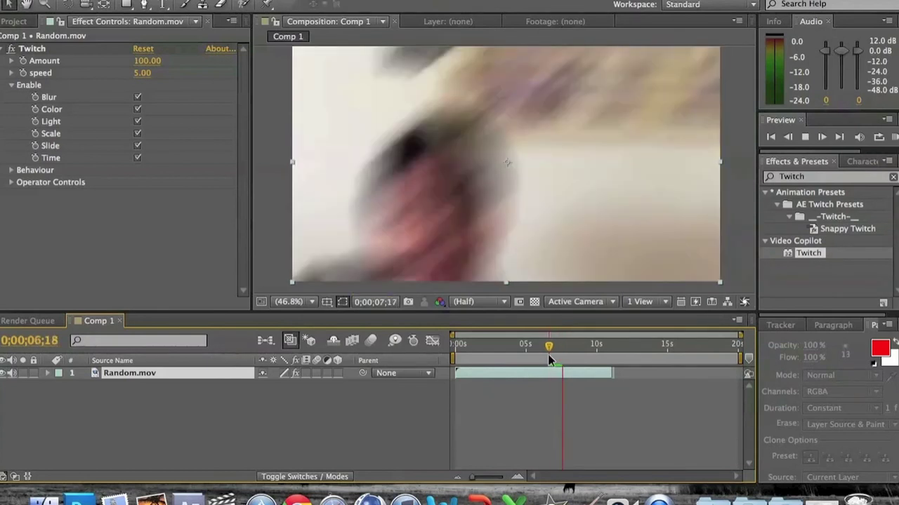
pyautogui.press('space')
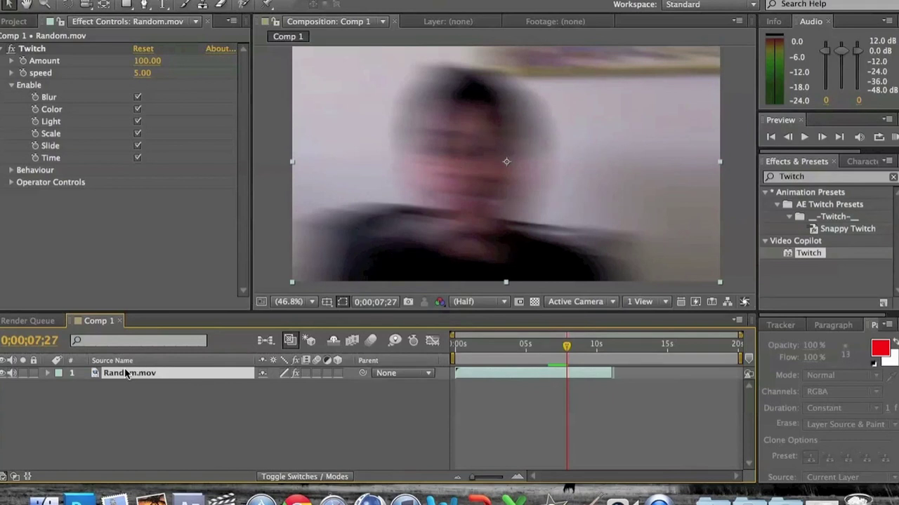
# - Look through the project's recent-footage import and export options, check the render queue and return to the Comp 1 timeline
pyautogui.click(126, 0)
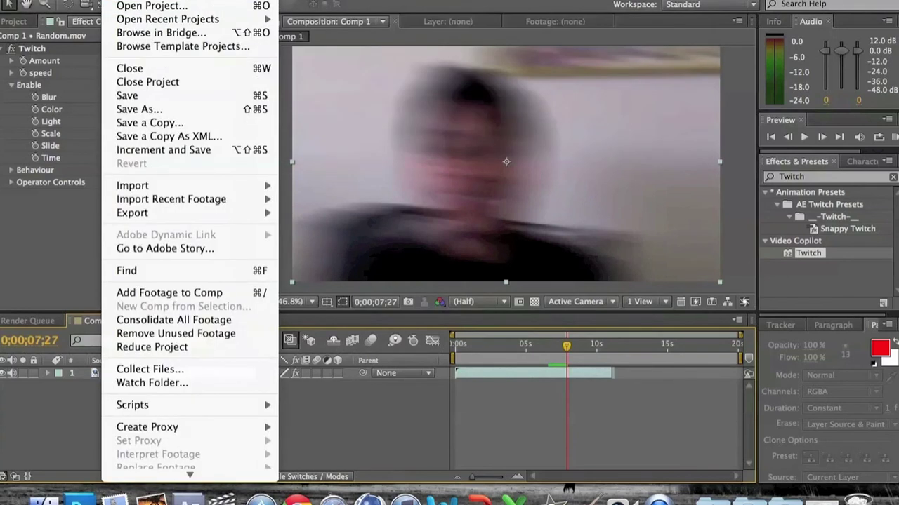
pyautogui.moveTo(129, 475)
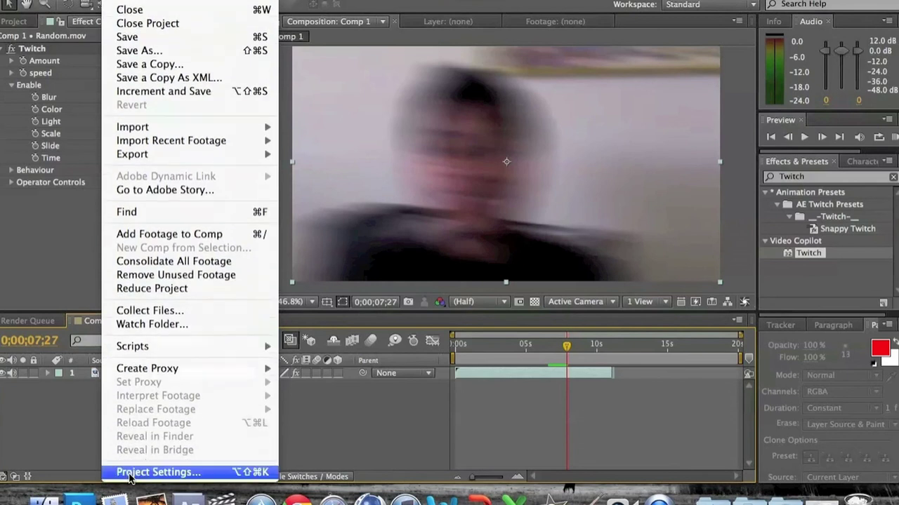
pyautogui.moveTo(127, 142)
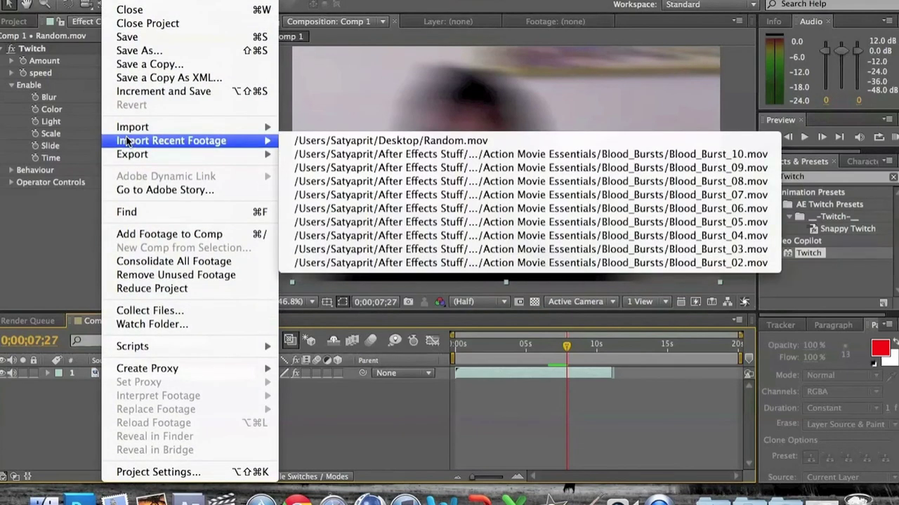
pyautogui.moveTo(174, 157)
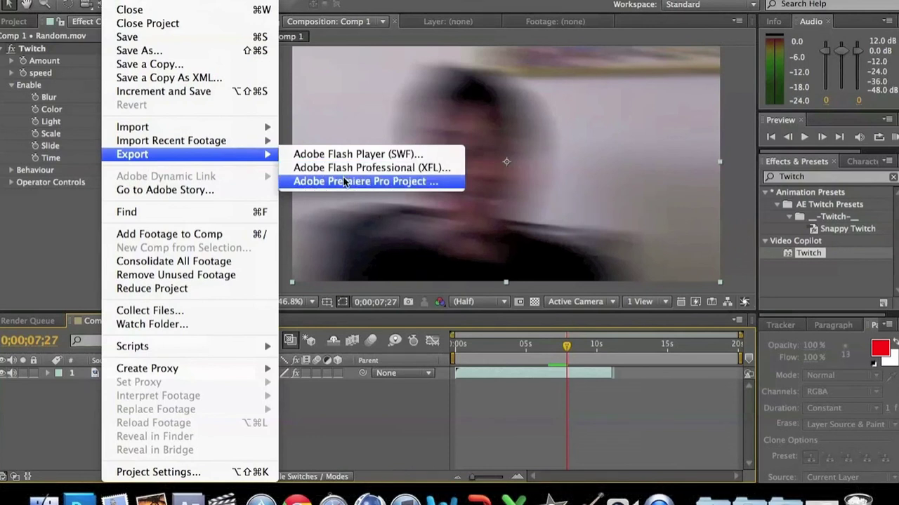
pyautogui.click(30, 262)
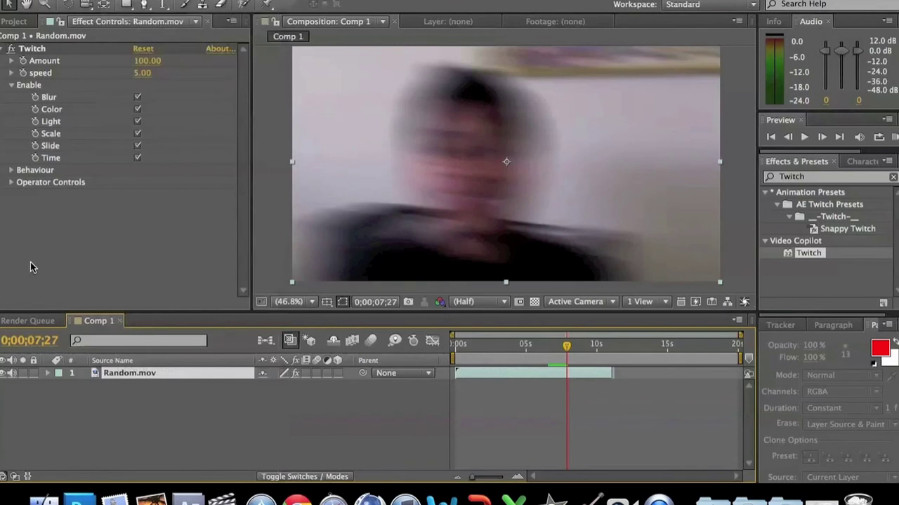
pyautogui.click(42, 321)
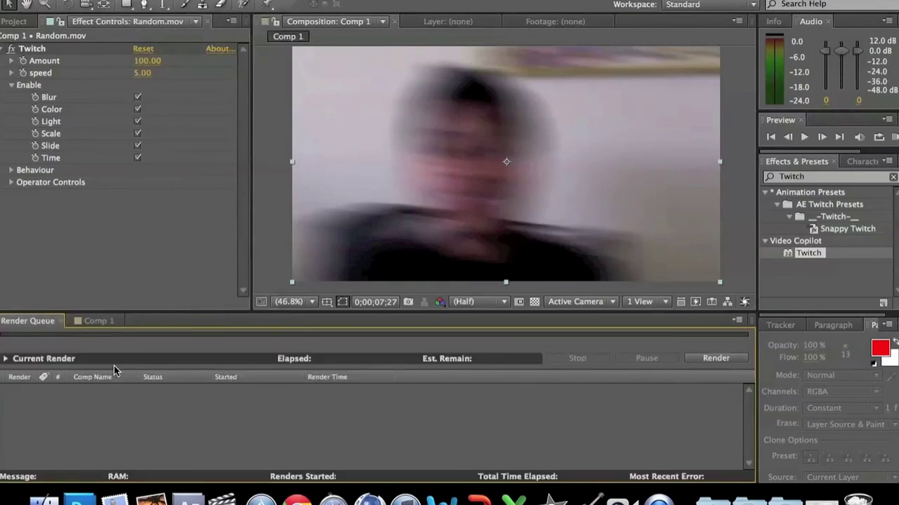
pyautogui.click(88, 323)
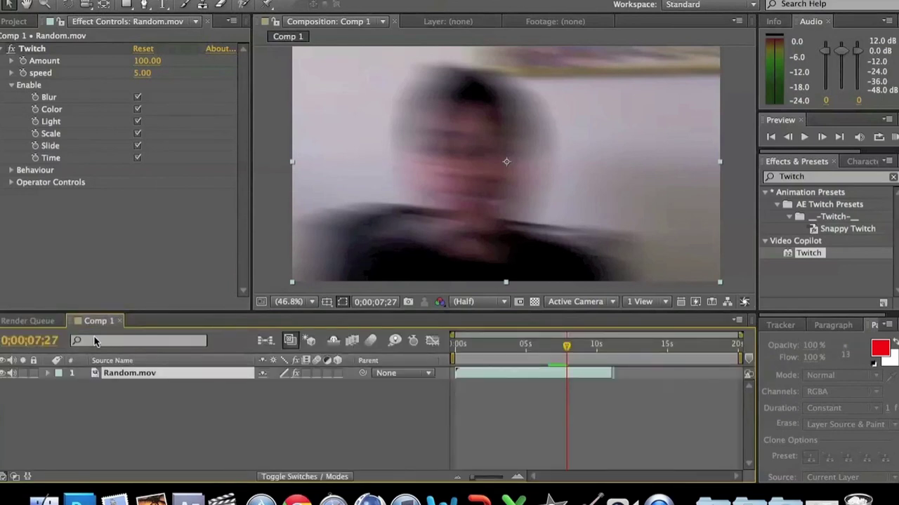
# - Search the help for "render" and use the matching command to add Comp 1 to the render queue
pyautogui.press('super+shift+slash')
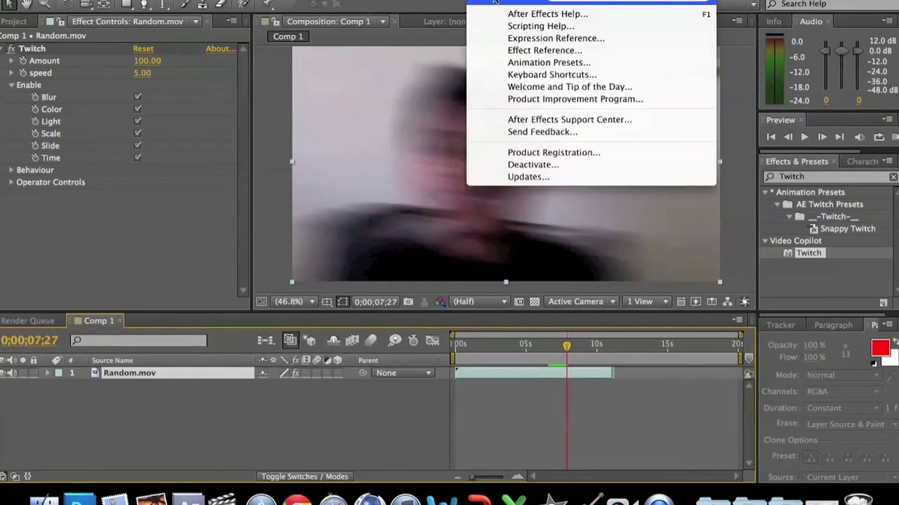
pyautogui.write('render')
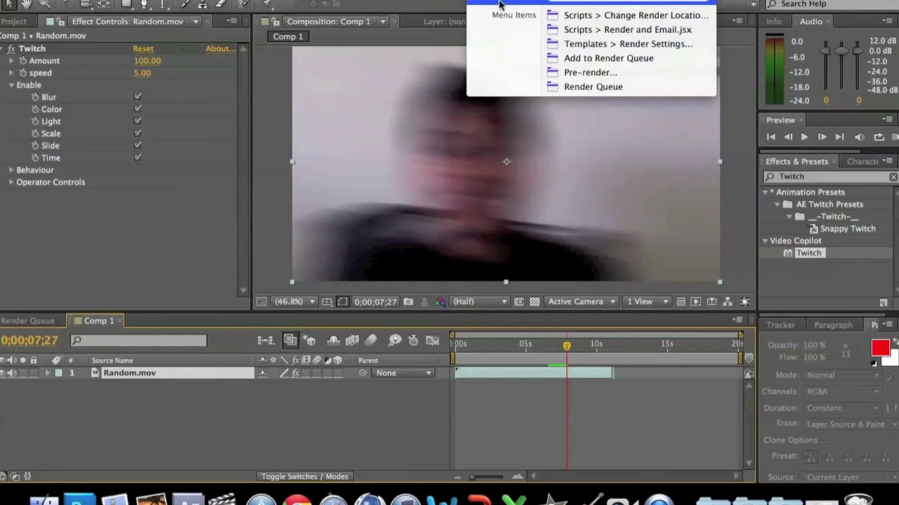
pyautogui.moveTo(595, 61)
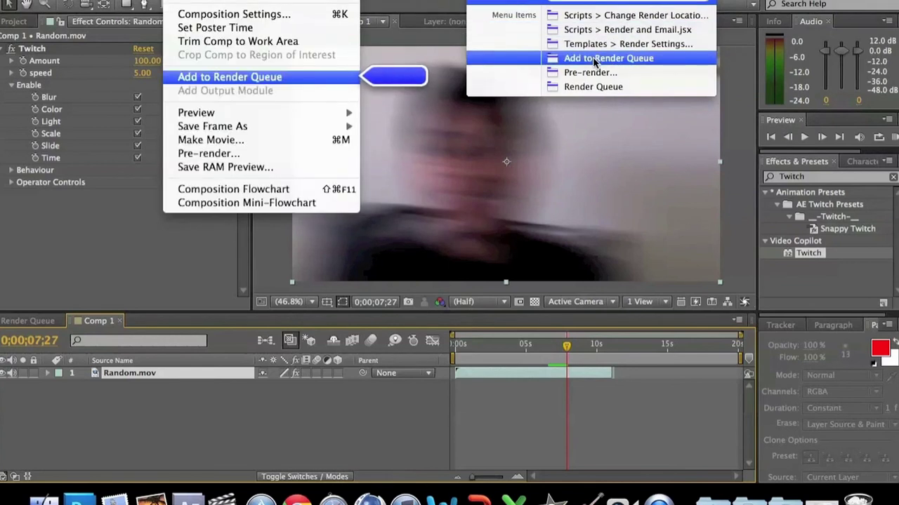
pyautogui.click(300, 79)
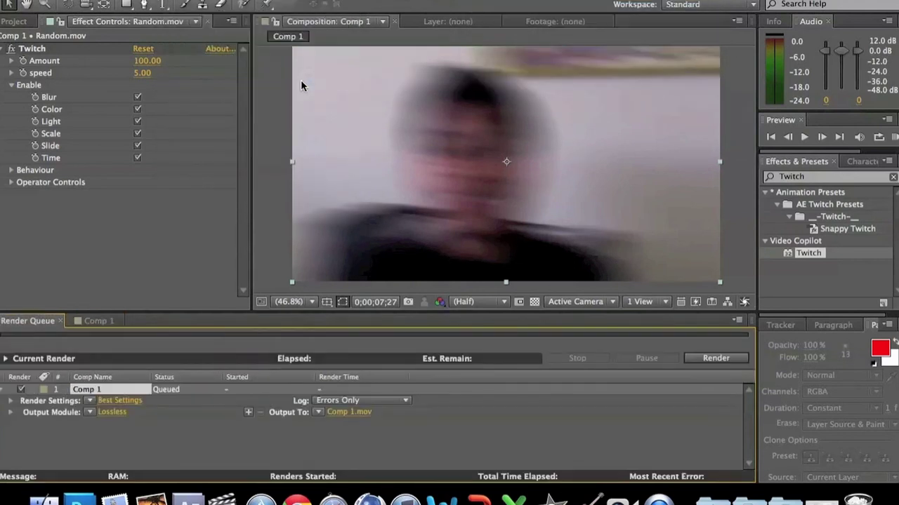
# - Set the render's output to a QuickTime movie named Comp 1 on the Desktop
pyautogui.click(344, 415)
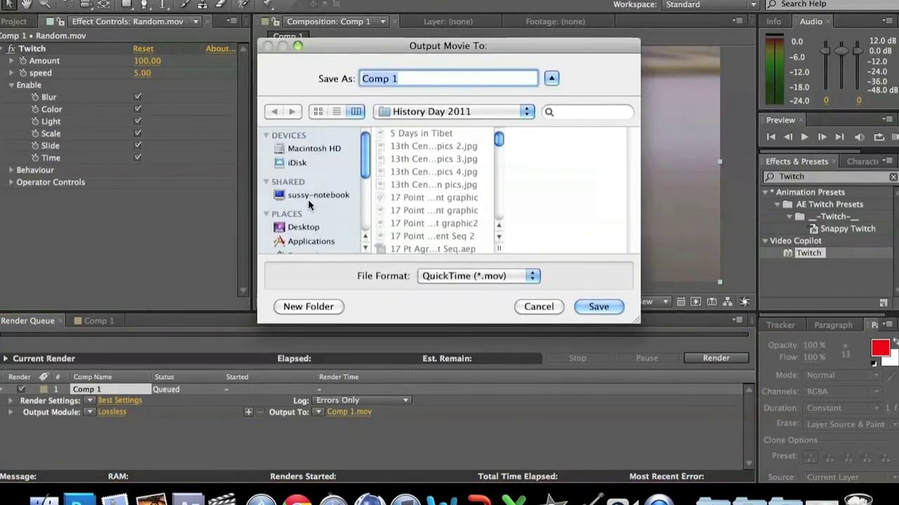
pyautogui.click(306, 226)
pyautogui.click(598, 307)
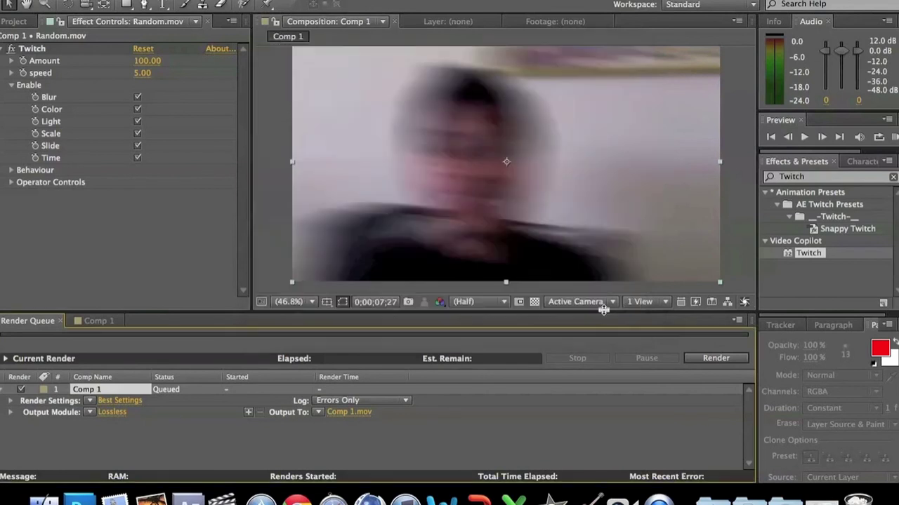
# - Start rendering Comp 1, stop the render after a few seconds and return to the Comp 1 timeline
pyautogui.click(734, 358)
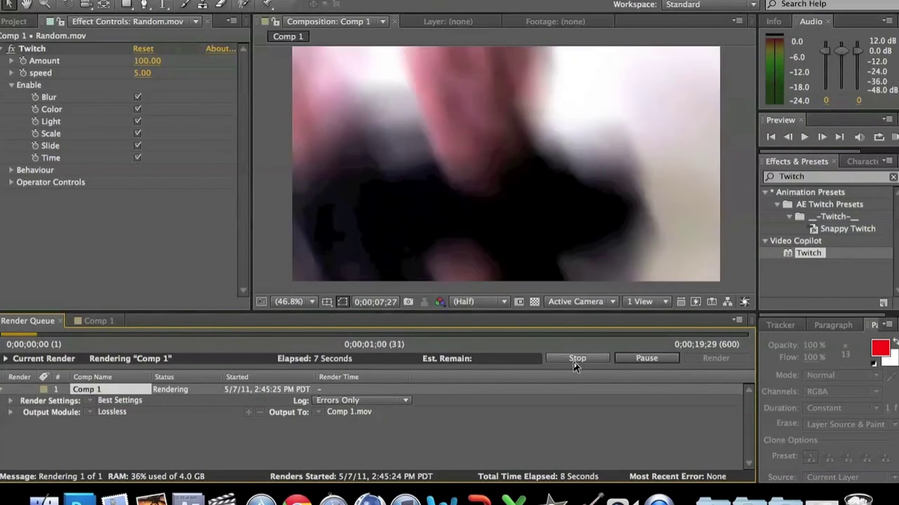
pyautogui.click(570, 362)
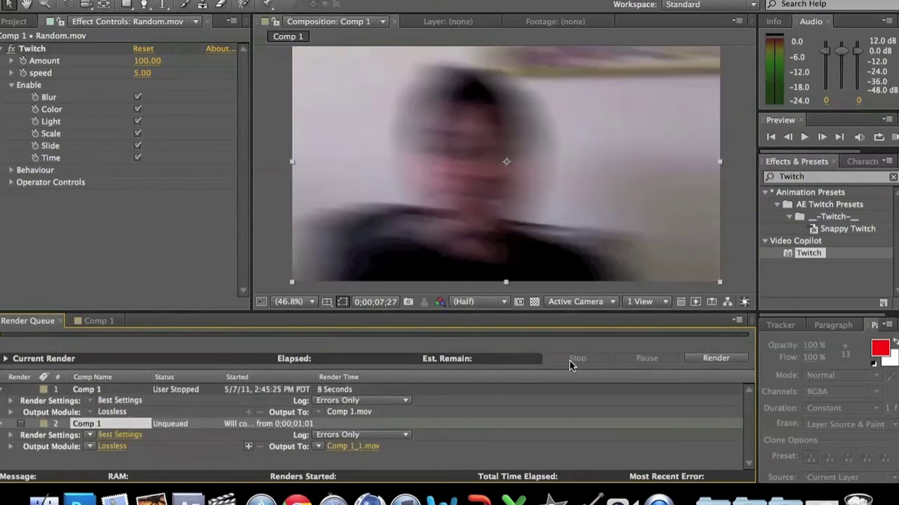
pyautogui.click(115, 325)
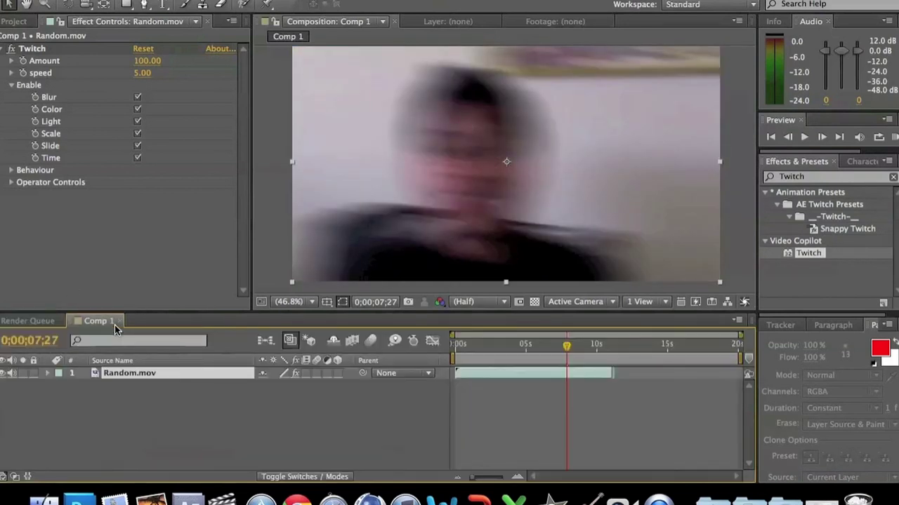